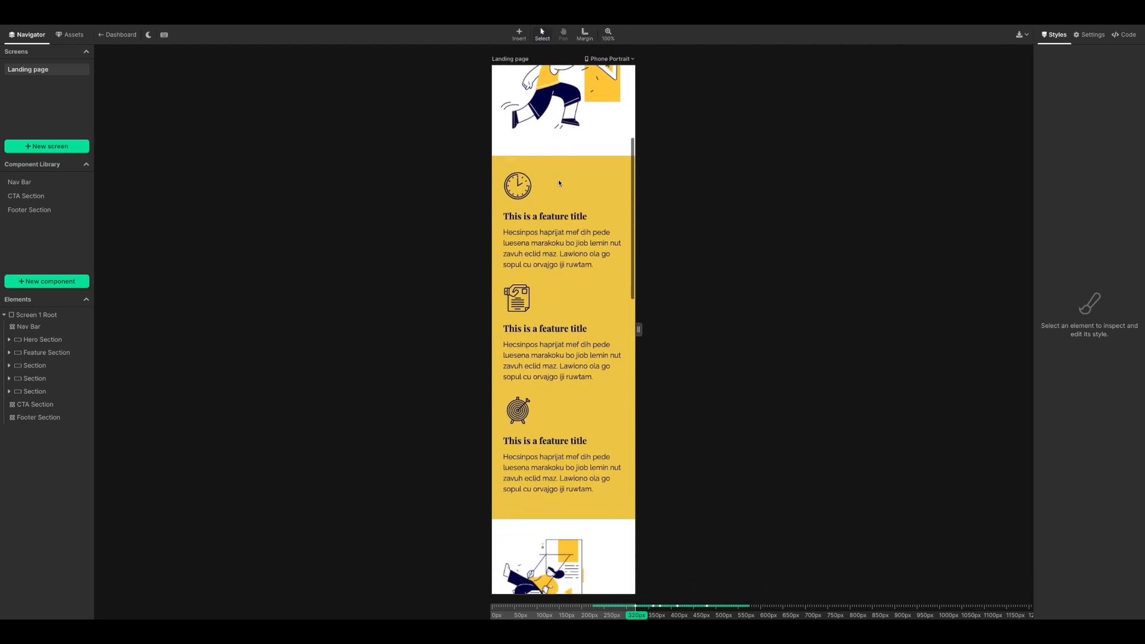
Step: Review the finished landing page from its feature sections down to the footer
{"action": "scroll", "coordinate": [564, 290], "scroll_direction": "down", "scroll_amount": 15}
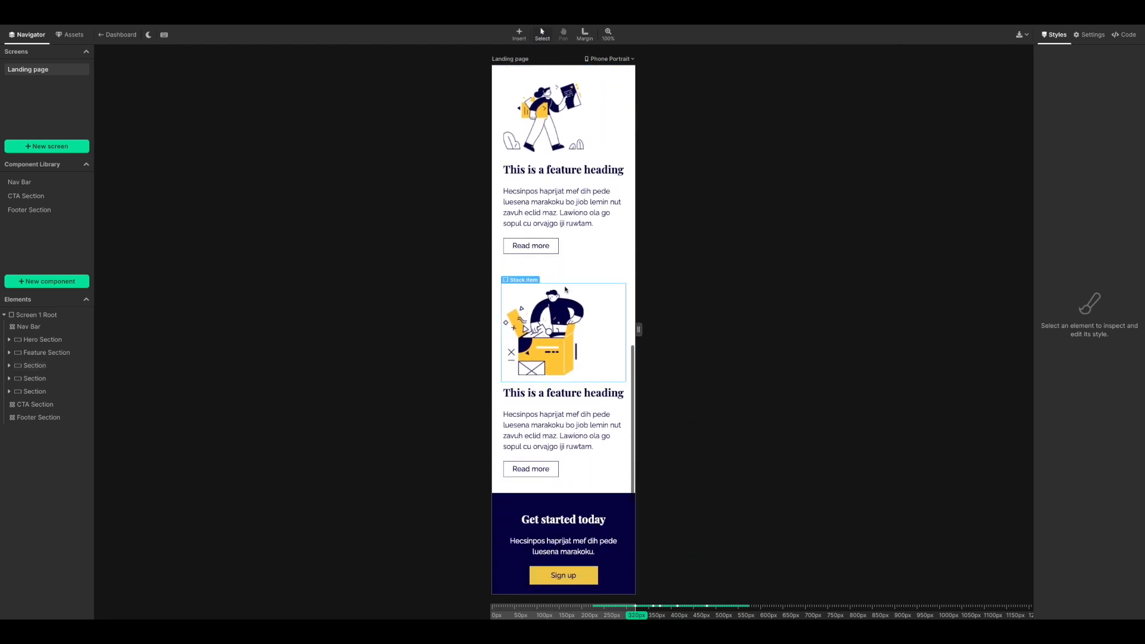
{"action": "scroll", "coordinate": [572, 484], "scroll_direction": "down", "scroll_amount": 1}
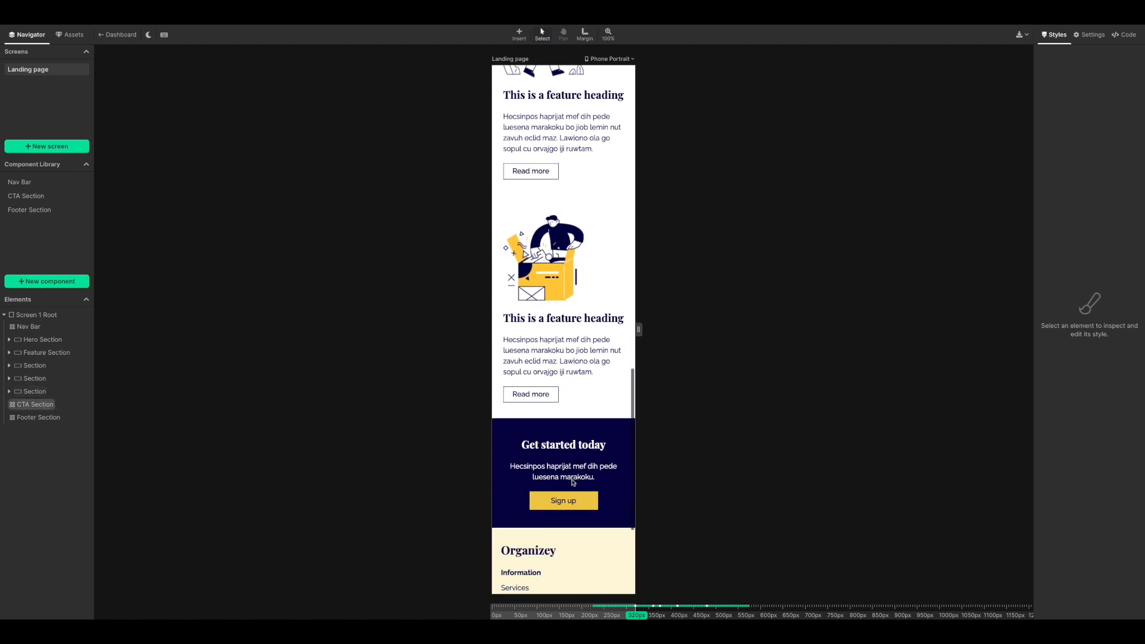
{"action": "scroll", "coordinate": [594, 451], "scroll_direction": "down", "scroll_amount": 2}
{"action": "scroll", "coordinate": [591, 447], "scroll_direction": "down", "scroll_amount": 2}
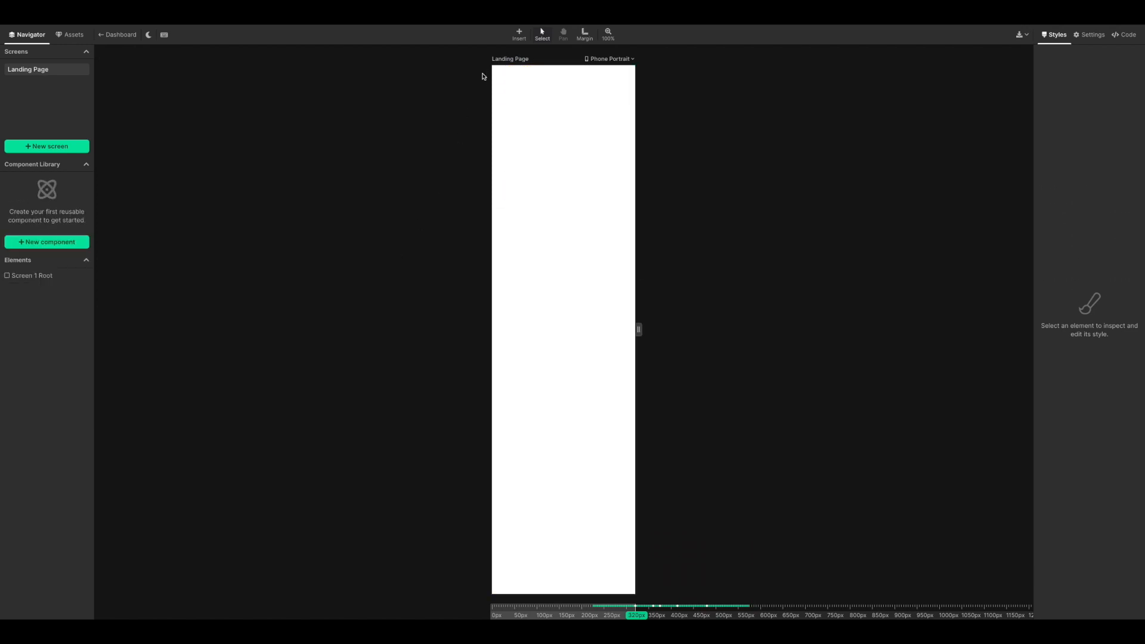
Step: Insert a box at the top of the page, 50 px high, with a dark navy fill and white text colour
{"action": "left_click", "coordinate": [517, 35]}
{"action": "left_click_drag", "start_coordinate": [477, 276], "coordinate": [544, 136]}
{"action": "key", "text": "Return"}
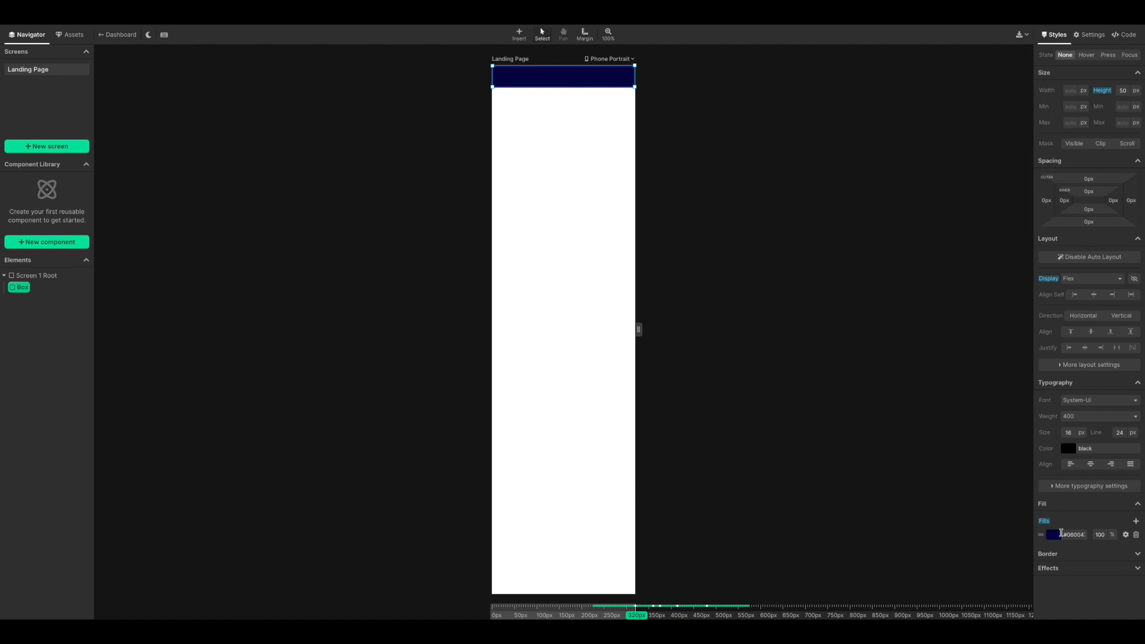
{"action": "left_click", "coordinate": [1092, 446]}
{"action": "type", "text": "white"}
{"action": "key", "text": "Return"}
Step: Insert a text element into the navy box and change its wording to "Organizey"
{"action": "left_click", "coordinate": [523, 39]}
{"action": "type", "text": "text"}
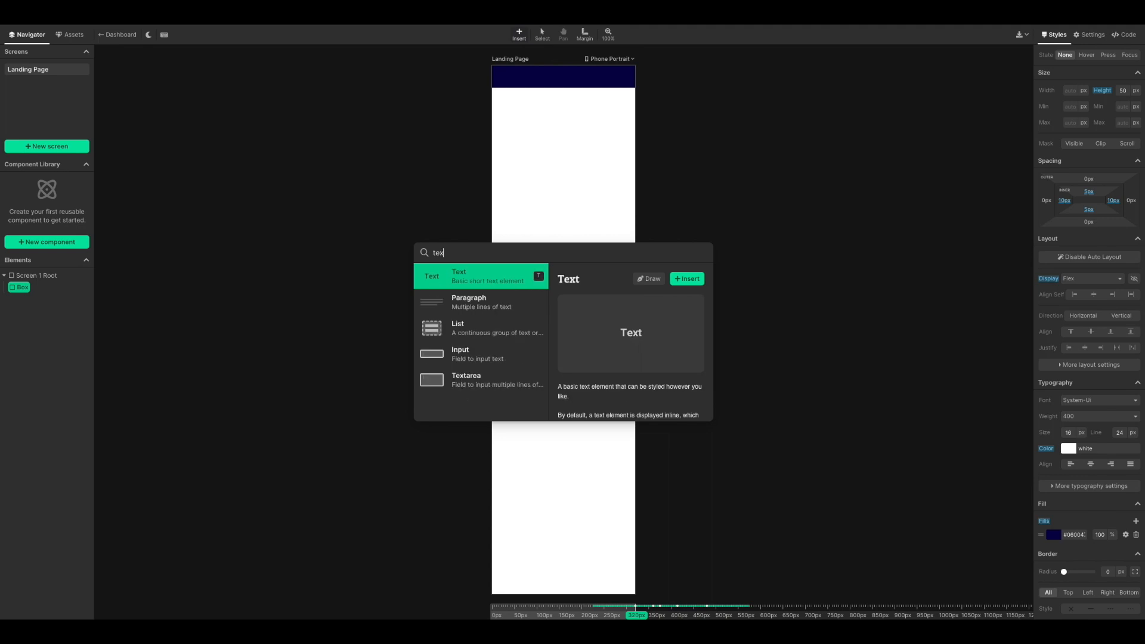
{"action": "key", "text": "Return"}
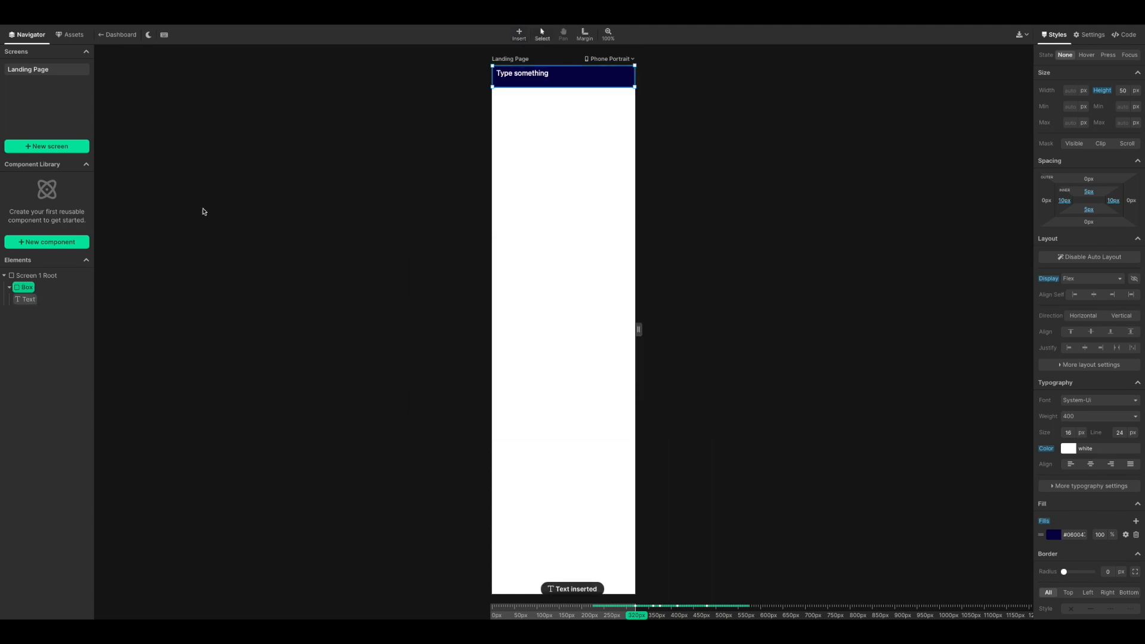
{"action": "double_click", "coordinate": [511, 76]}
{"action": "type", "text": "O"}
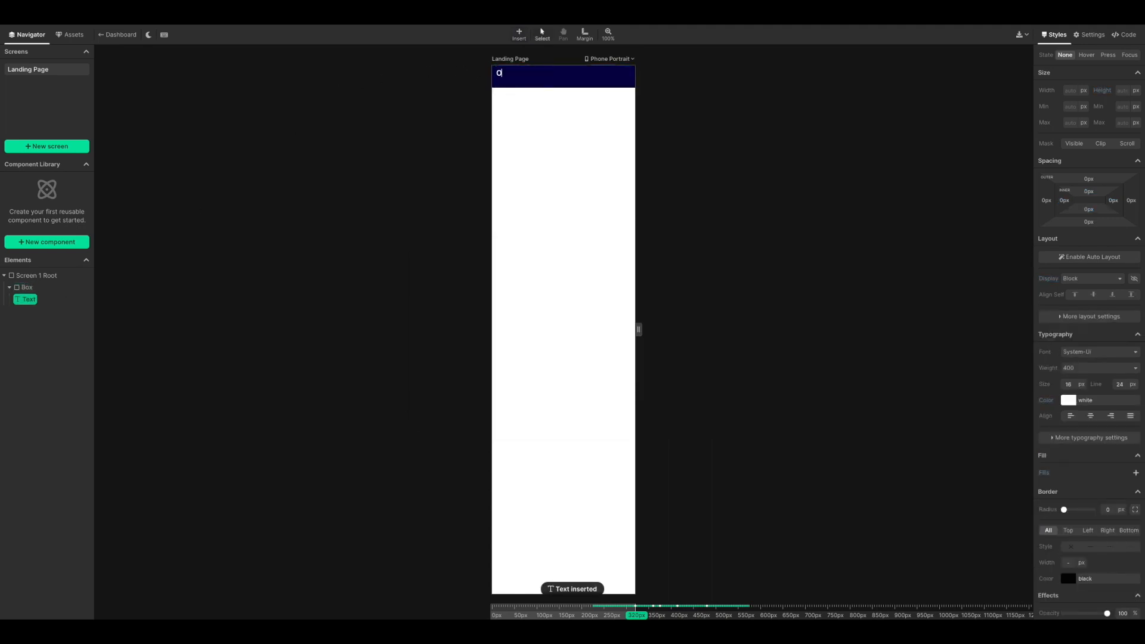
{"action": "type", "text": "rganizey"}
Step: Set the Organizey text's font to Playfair Display with Semi Bold weight
{"action": "left_click", "coordinate": [1100, 351]}
{"action": "type", "text": "playfair"}
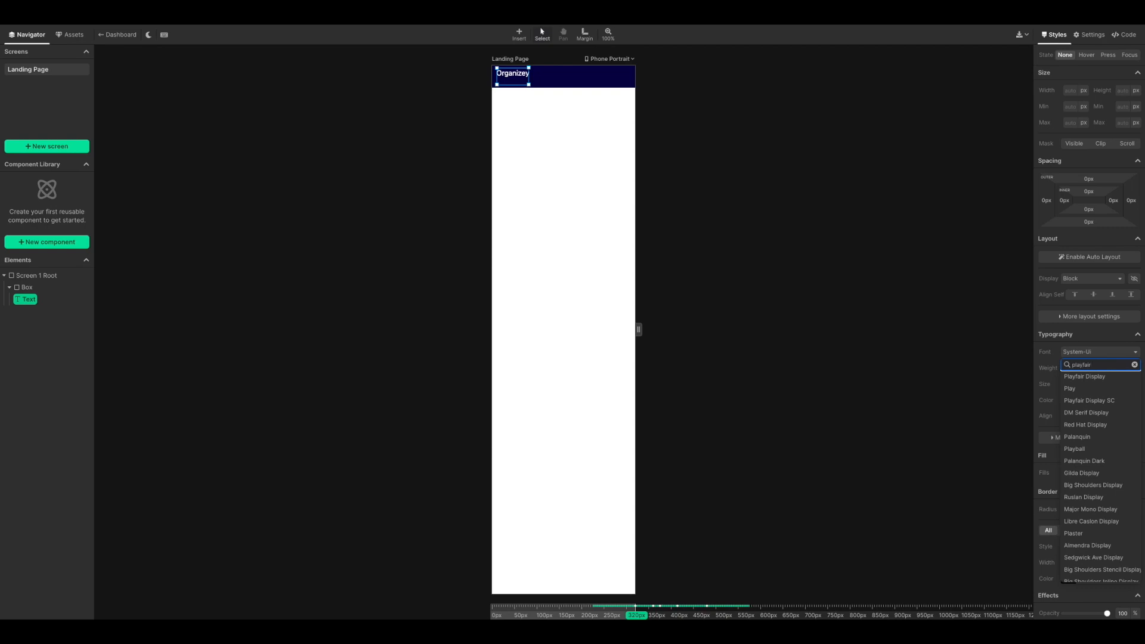
{"action": "left_click", "coordinate": [1076, 376]}
{"action": "left_click", "coordinate": [1070, 371]}
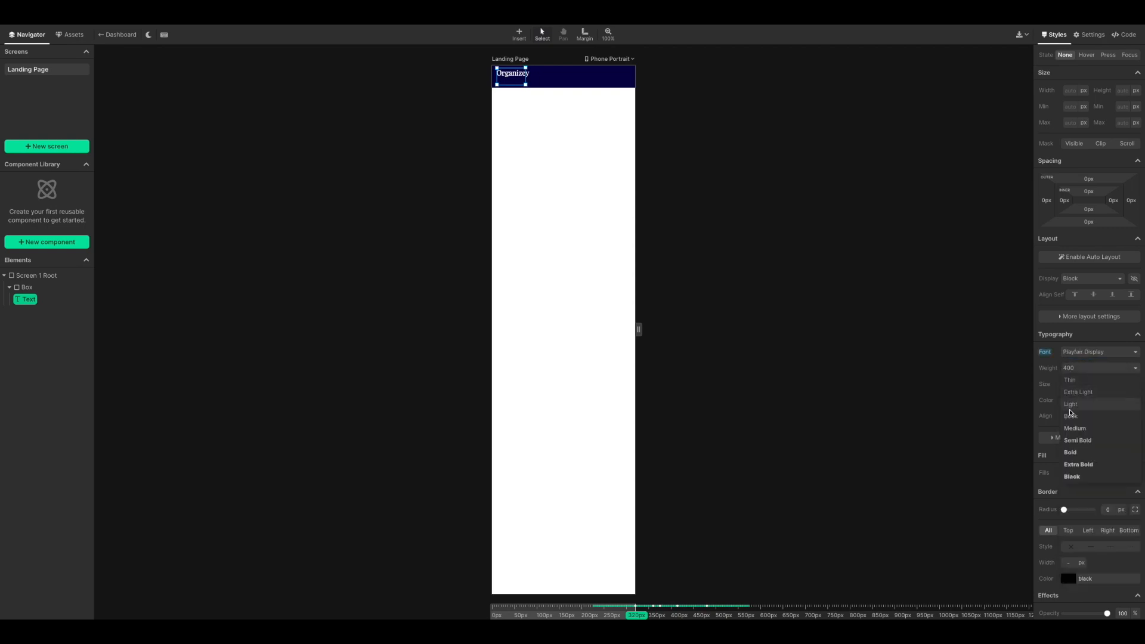
{"action": "left_click", "coordinate": [1077, 440]}
Step: Set the Organizey text's size to 22 px and its line height to 19 px
{"action": "type", "text": "22"}
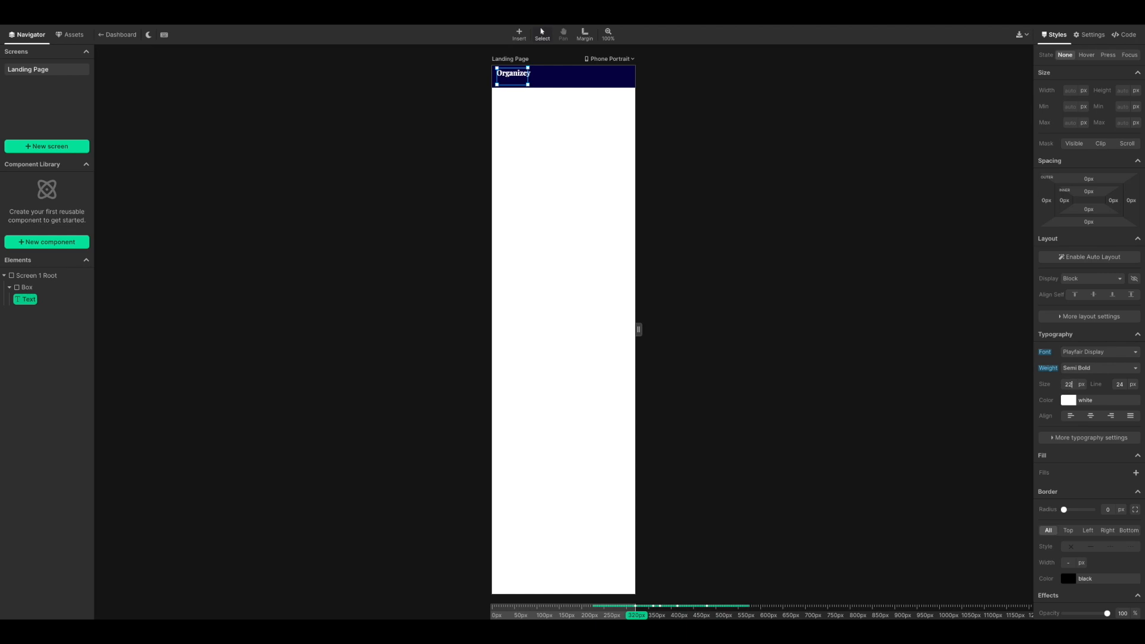
{"action": "key", "text": "Return"}
{"action": "left_click", "coordinate": [1119, 384]}
{"action": "type", "text": "19"}
{"action": "key", "text": "Return"}
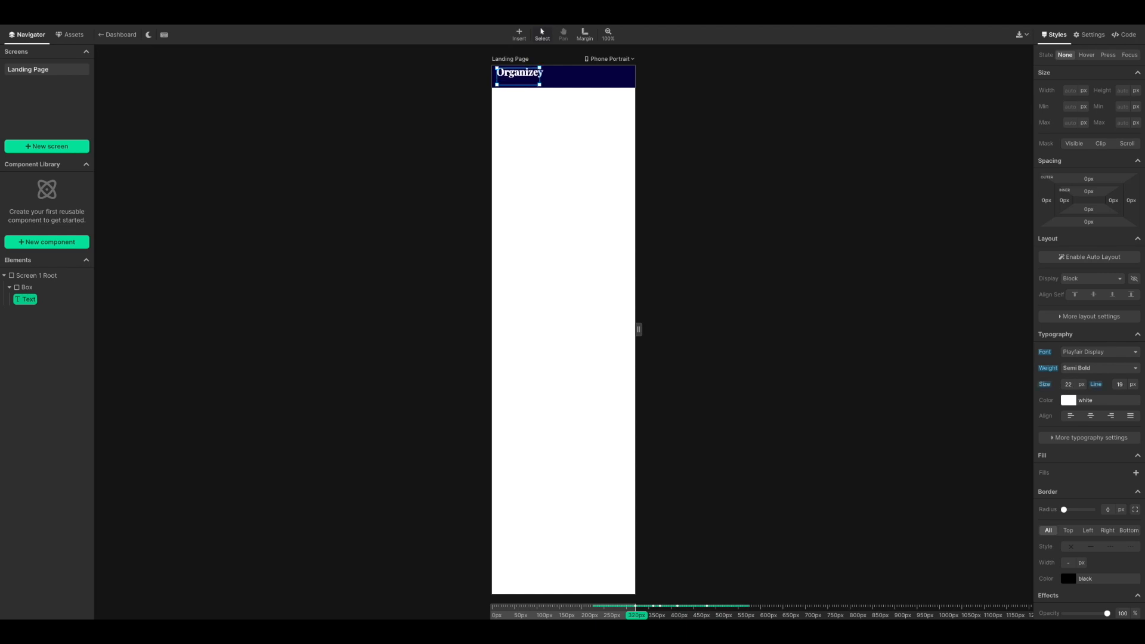
Step: Insert an icon button into the navy box beside the Organizey text
{"action": "left_click", "coordinate": [586, 82]}
{"action": "left_click", "coordinate": [519, 34]}
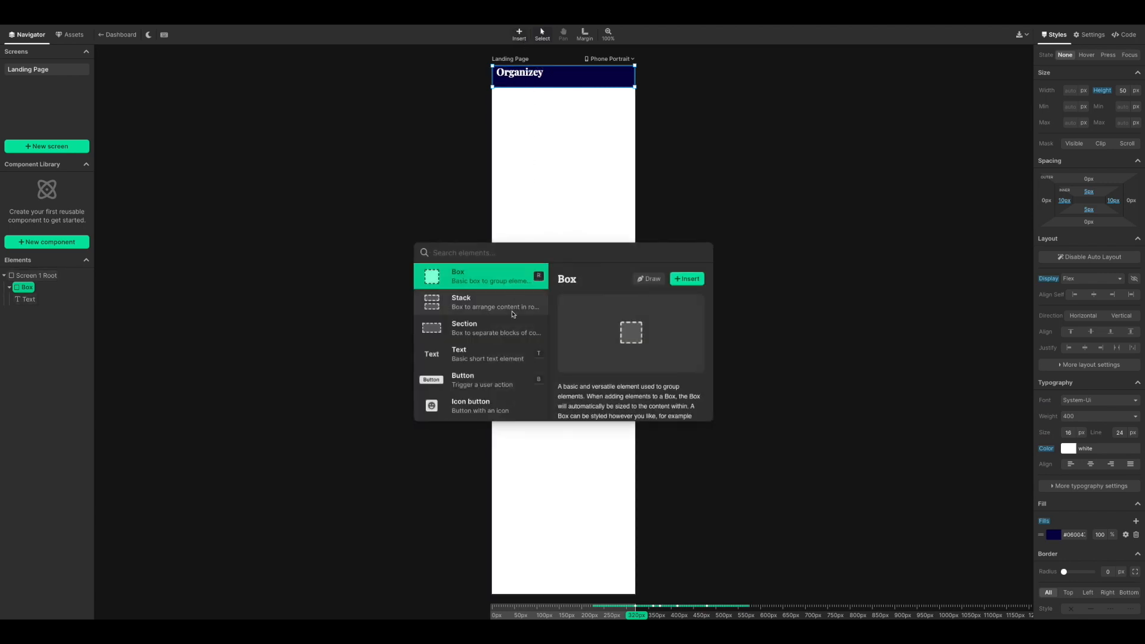
{"action": "scroll", "coordinate": [512, 314], "scroll_direction": "down", "scroll_amount": 3}
{"action": "left_click_drag", "start_coordinate": [512, 315], "coordinate": [615, 81]}
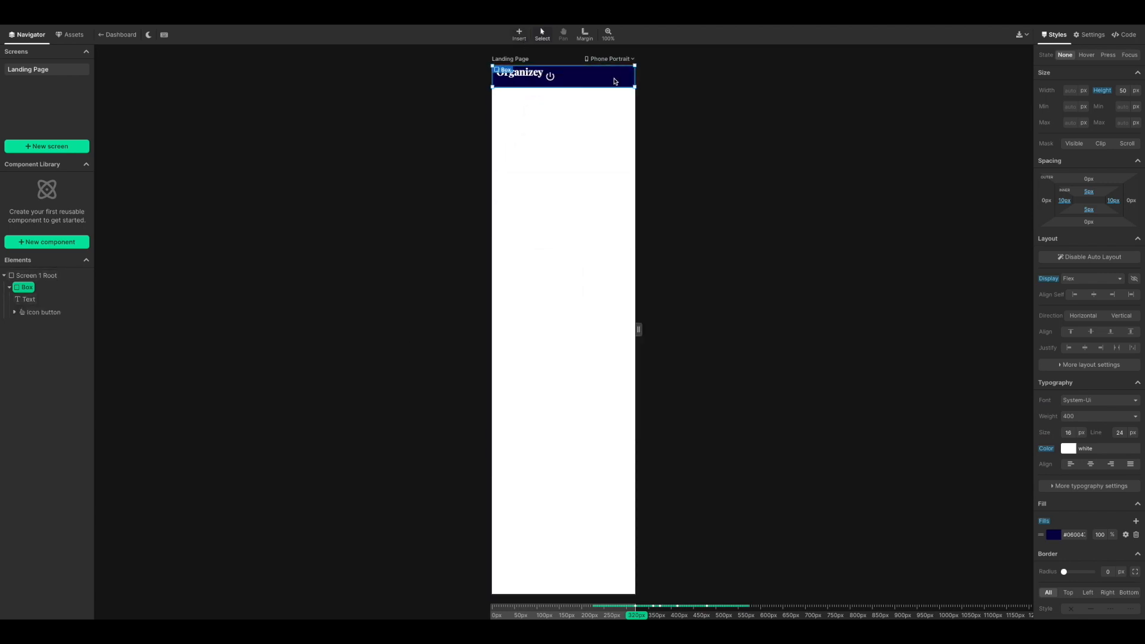
Step: Find the "menu" icon and use it as the symbol of the icon button
{"action": "left_click", "coordinate": [550, 76]}
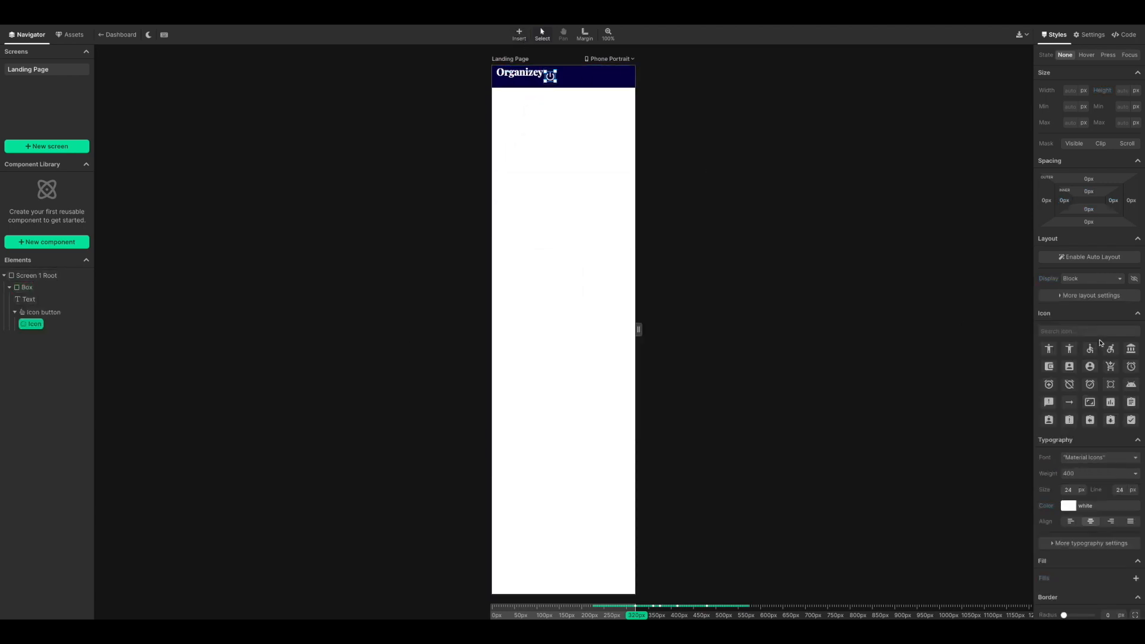
{"action": "left_click", "coordinate": [1101, 332]}
{"action": "type", "text": "menu"}
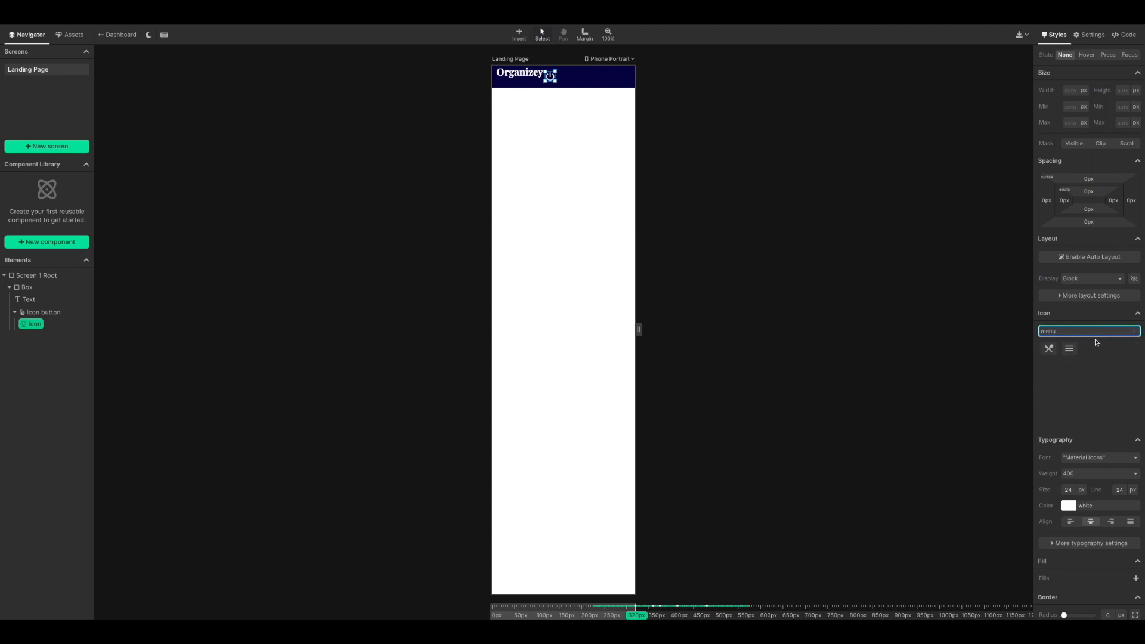
{"action": "left_click", "coordinate": [1069, 348]}
Step: Reorder the navy box's contents so the icon button comes after the Organizey text
{"action": "left_click", "coordinate": [602, 76]}
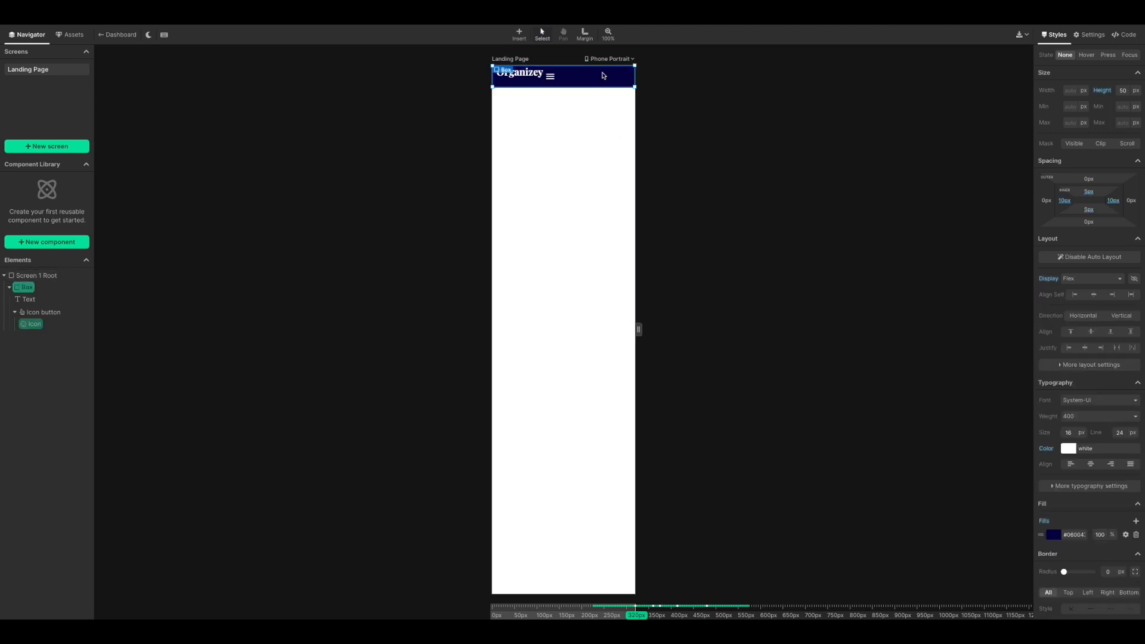
{"action": "key", "text": "Escape"}
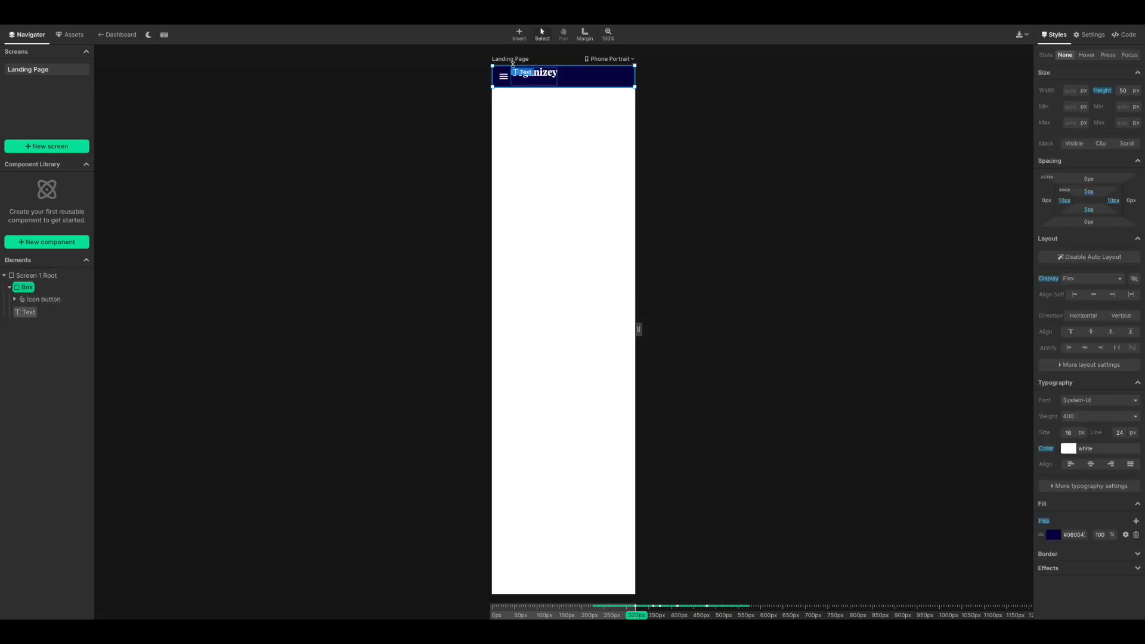
{"action": "left_click_drag", "start_coordinate": [41, 298], "coordinate": [27, 321]}
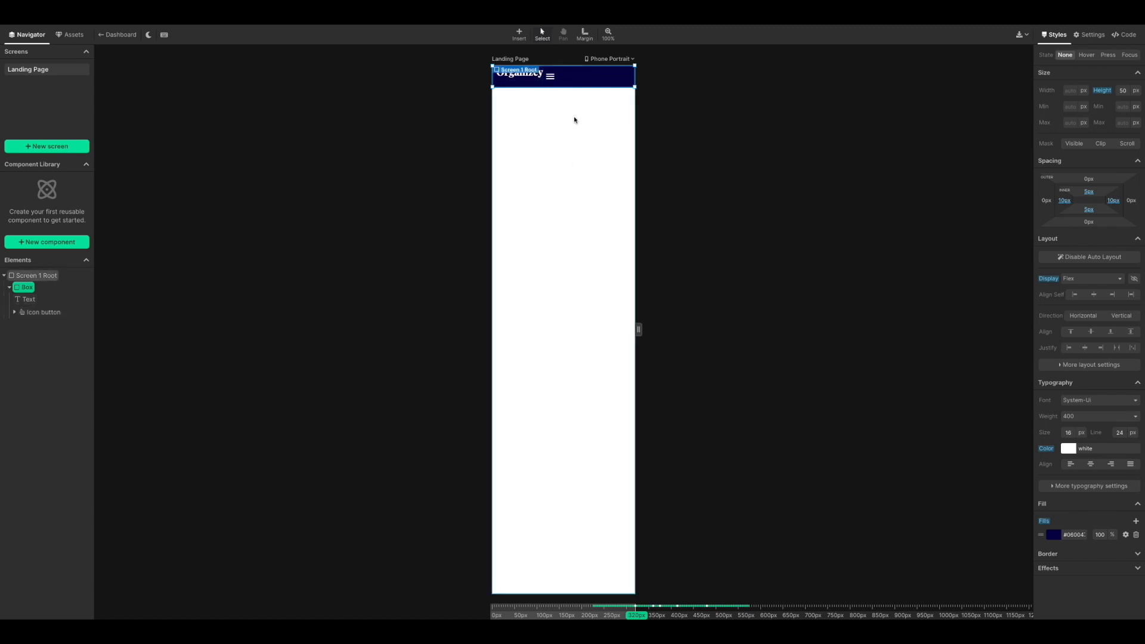
{"action": "key", "text": "Escape"}
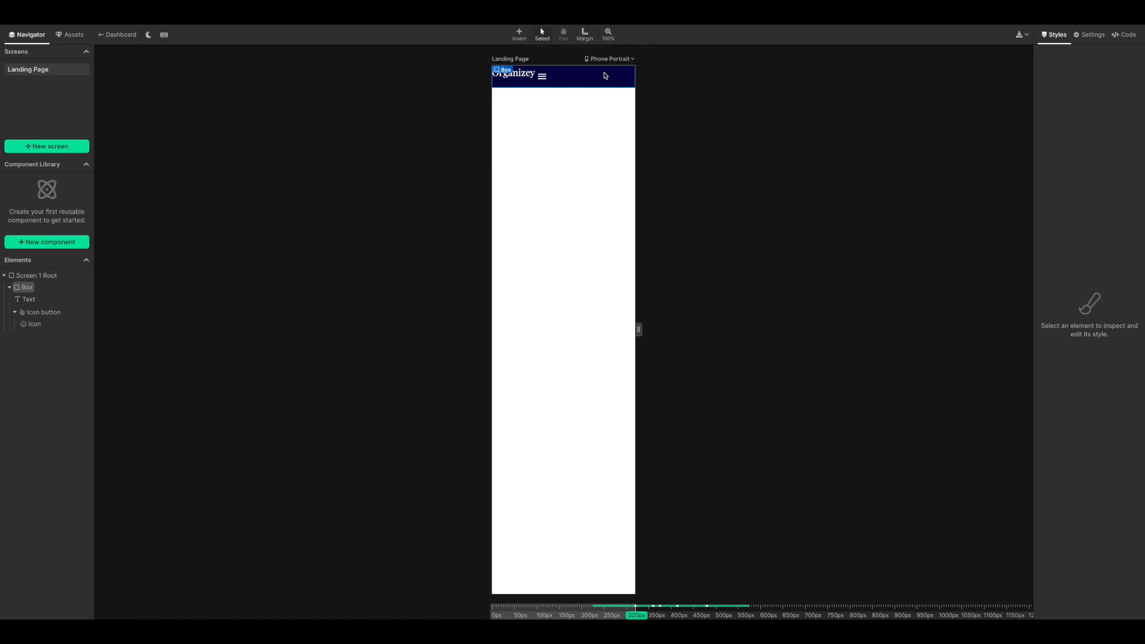
Step: Centre the navy box's contents vertically and justify them with space between
{"action": "left_click", "coordinate": [605, 75]}
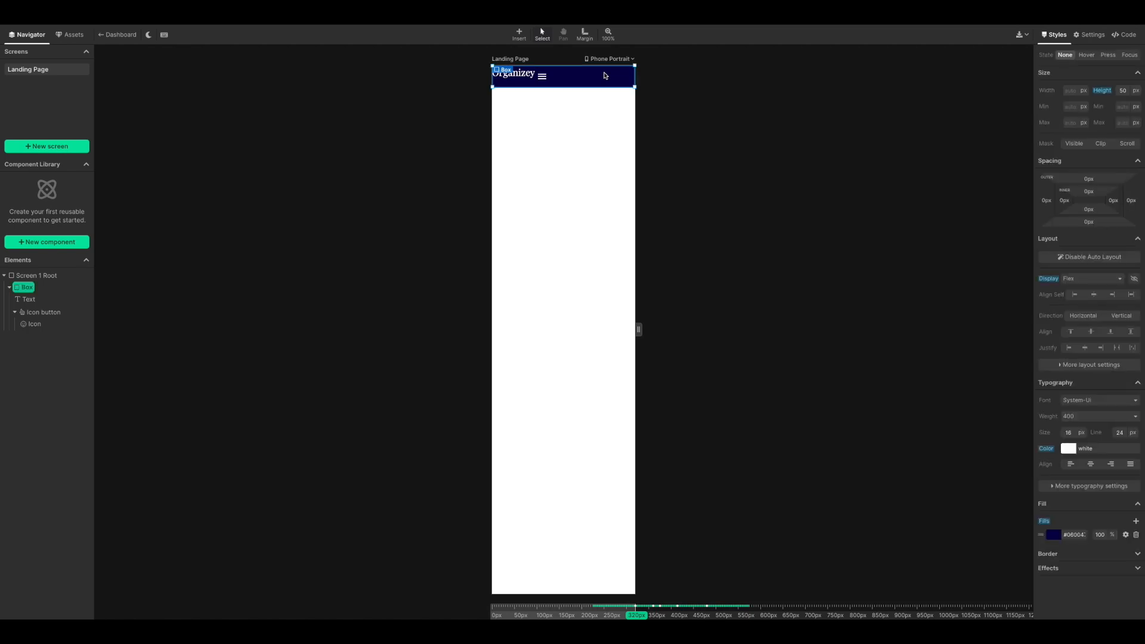
{"action": "left_click", "coordinate": [1091, 332]}
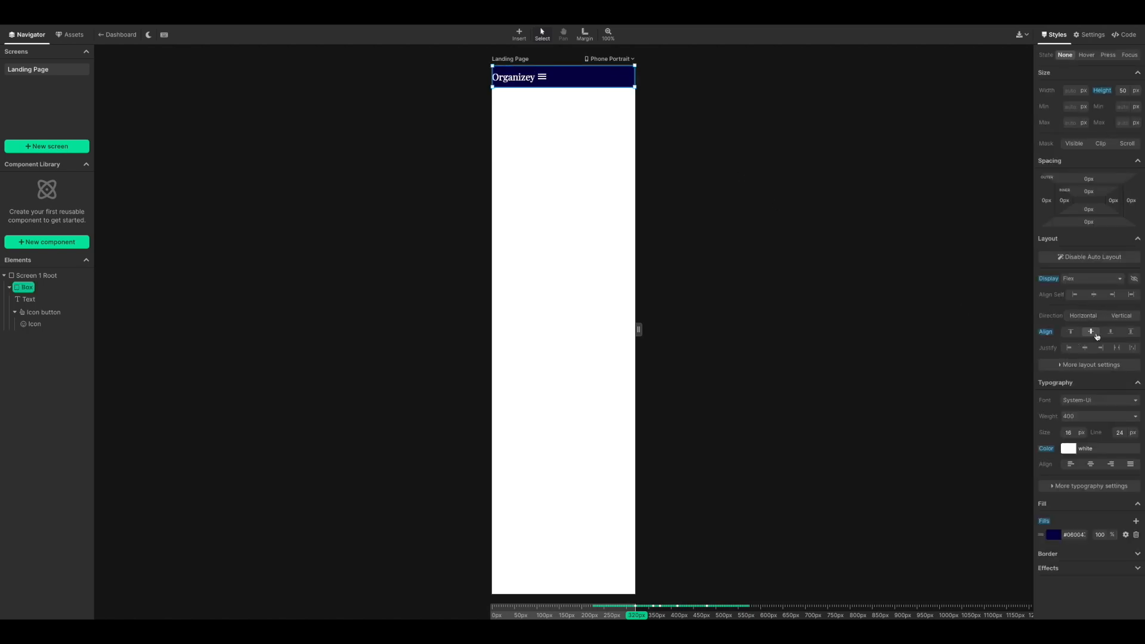
{"action": "left_click", "coordinate": [1117, 347]}
{"action": "mouse_move", "coordinate": [638, 330]}
{"action": "left_mouse_down"}
{"action": "mouse_move", "coordinate": [711, 339]}
{"action": "mouse_move", "coordinate": [645, 344]}
{"action": "left_mouse_up"}
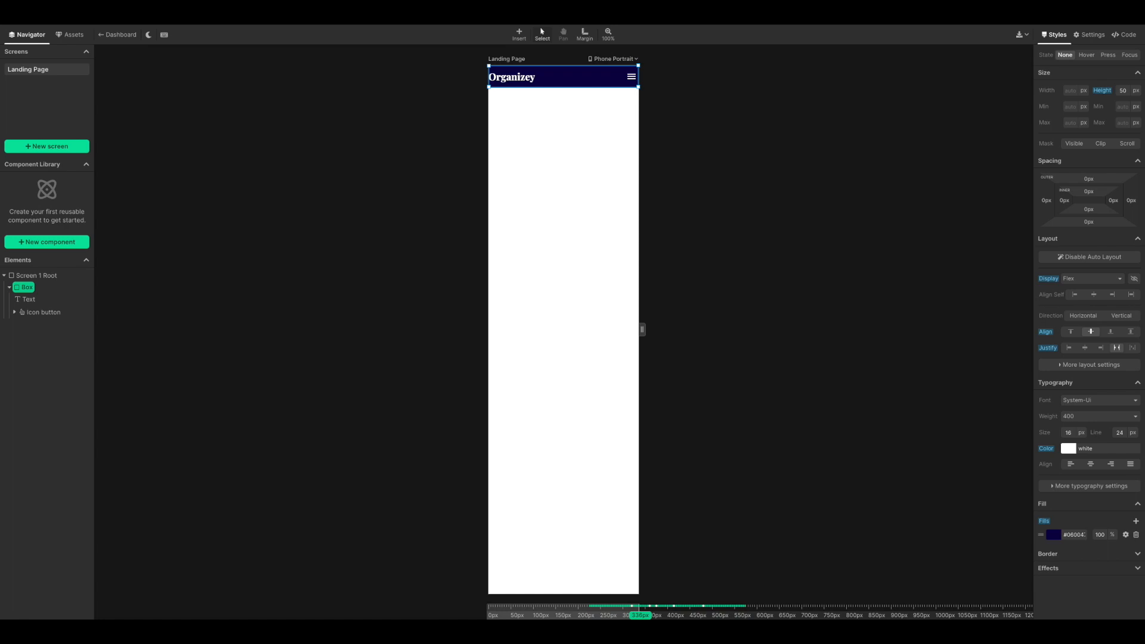
Step: Set the navy box's inner padding to 5 px above and below and 10 px on its left and right sides
{"action": "left_click_drag", "start_coordinate": [1089, 192], "coordinate": [1101, 193]}
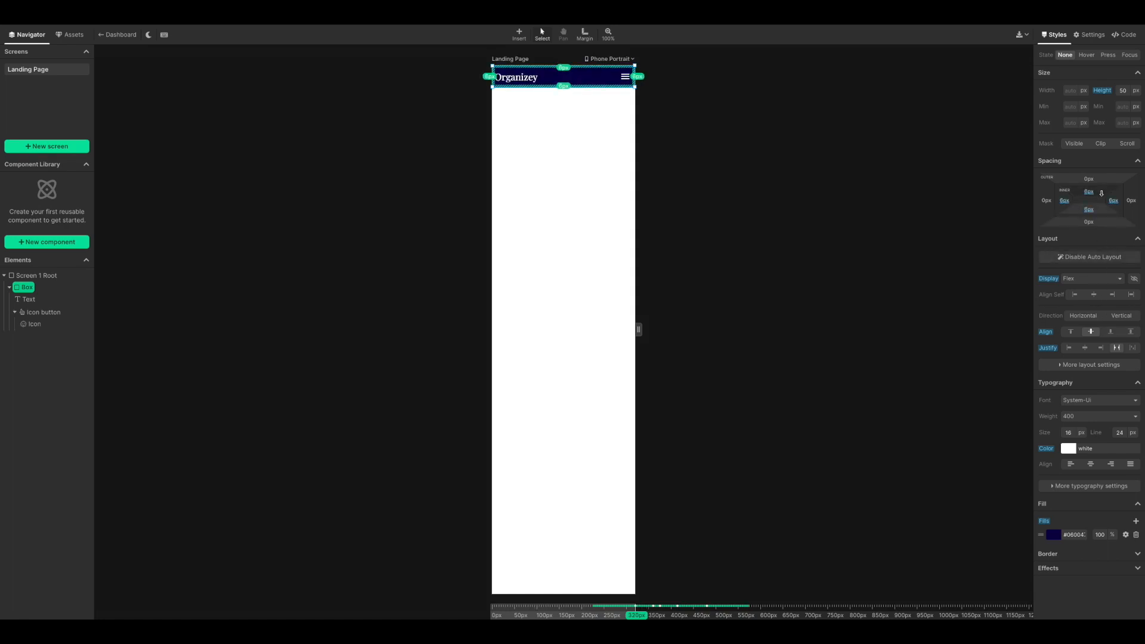
{"action": "left_click_drag", "start_coordinate": [1101, 194], "coordinate": [904, 196]}
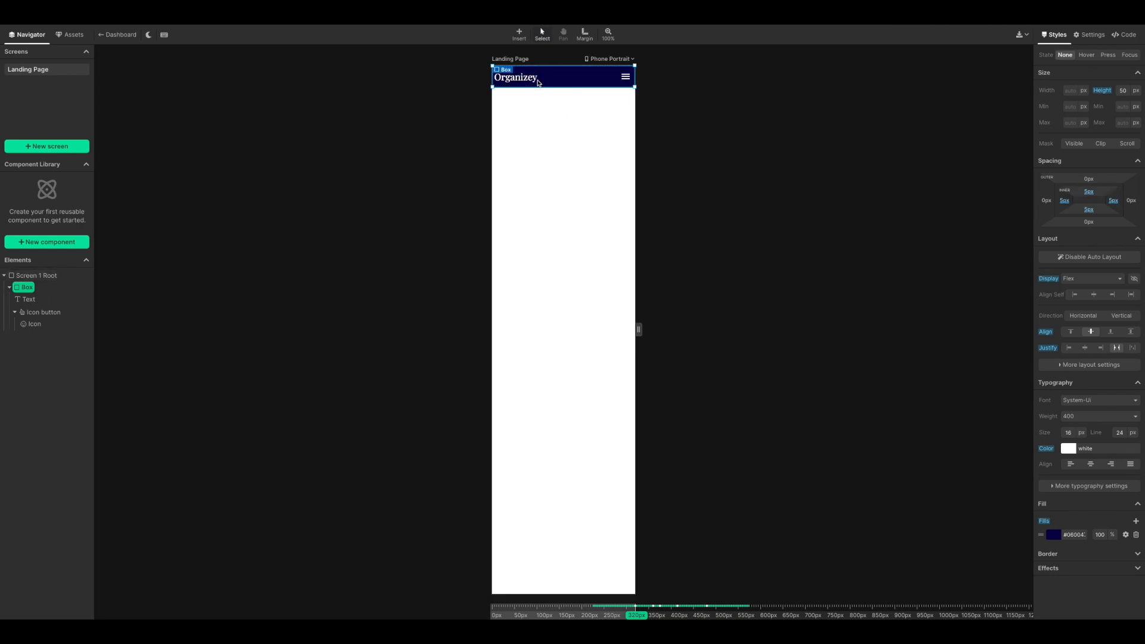
{"action": "left_click", "coordinate": [1065, 201]}
{"action": "type", "text": "10"}
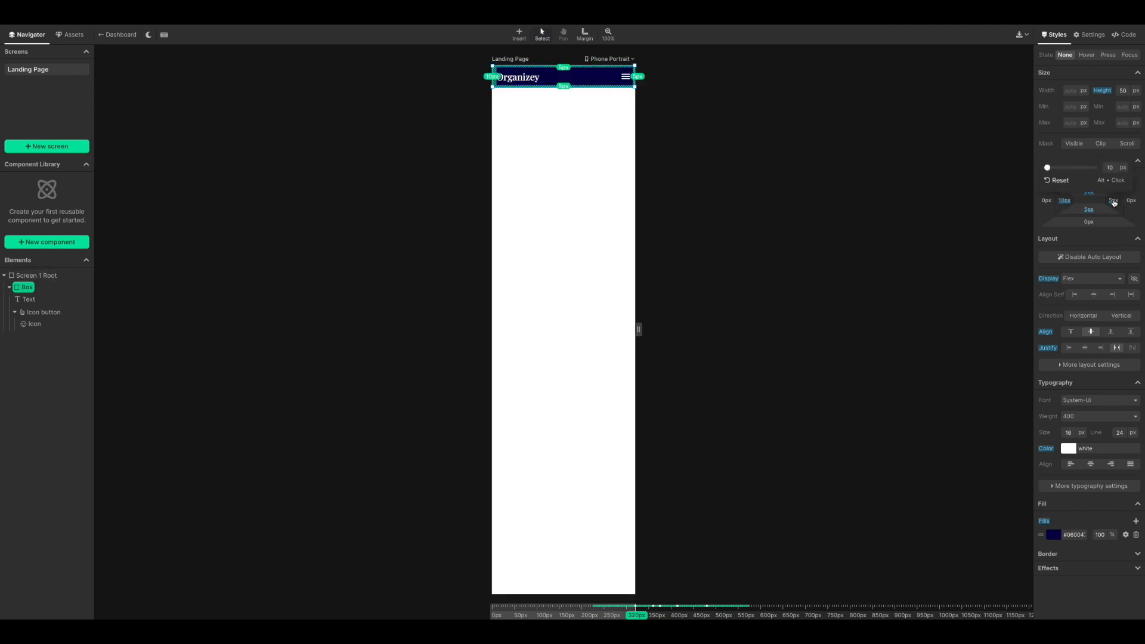
{"action": "left_click", "coordinate": [1113, 203]}
{"action": "left_click", "coordinate": [672, 191]}
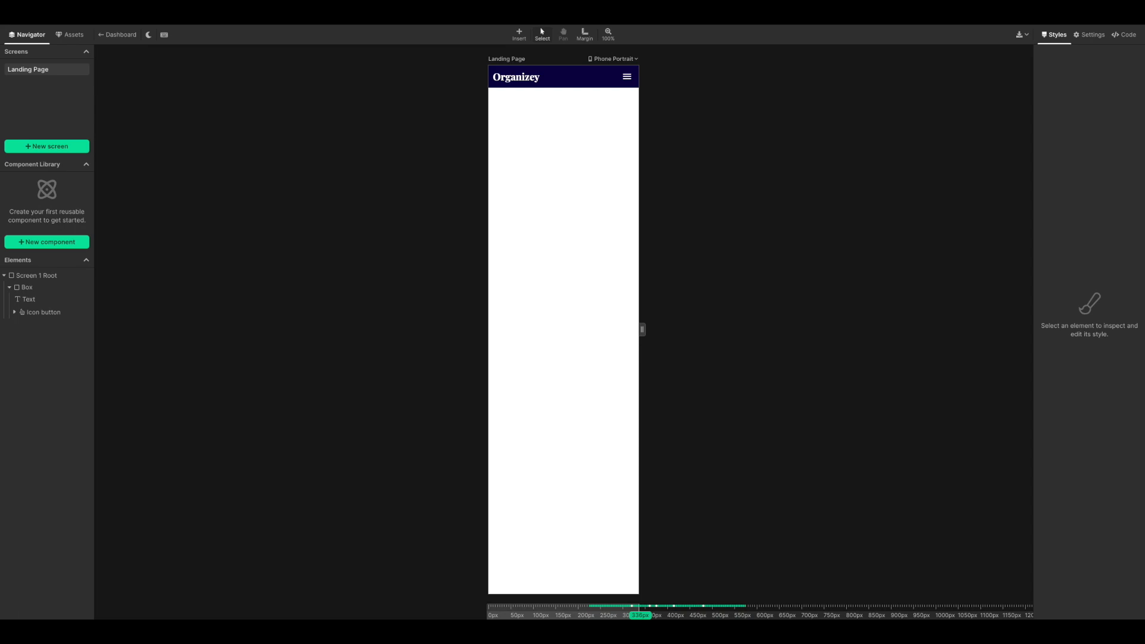
Step: Insert a section into the page root and place it below the navy box
{"action": "left_click", "coordinate": [524, 190]}
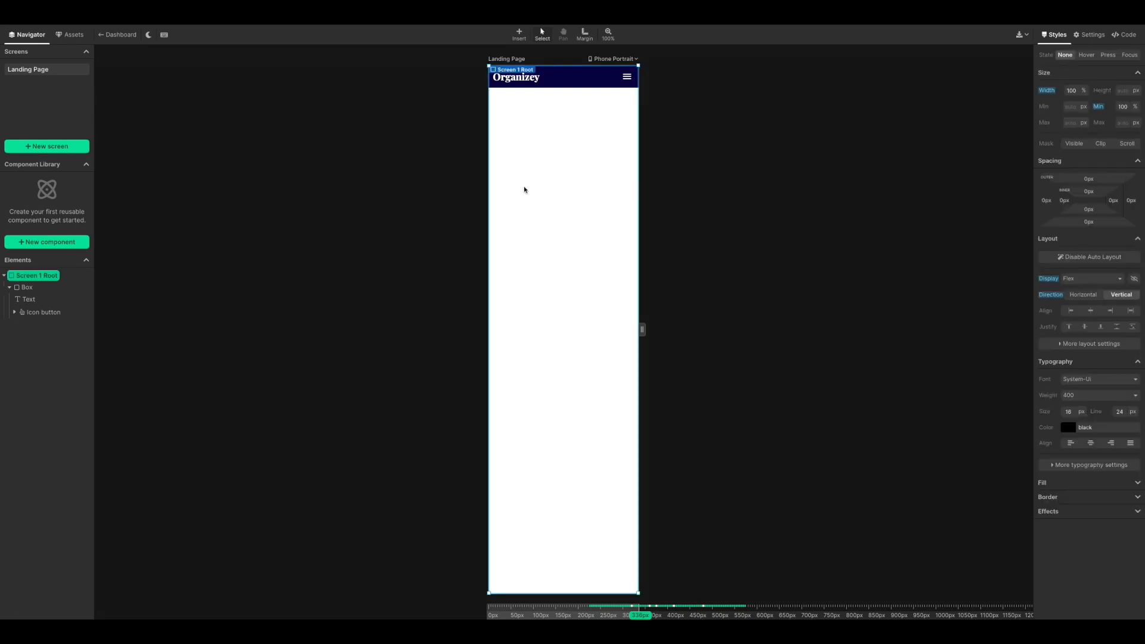
{"action": "type", "text": "isection"}
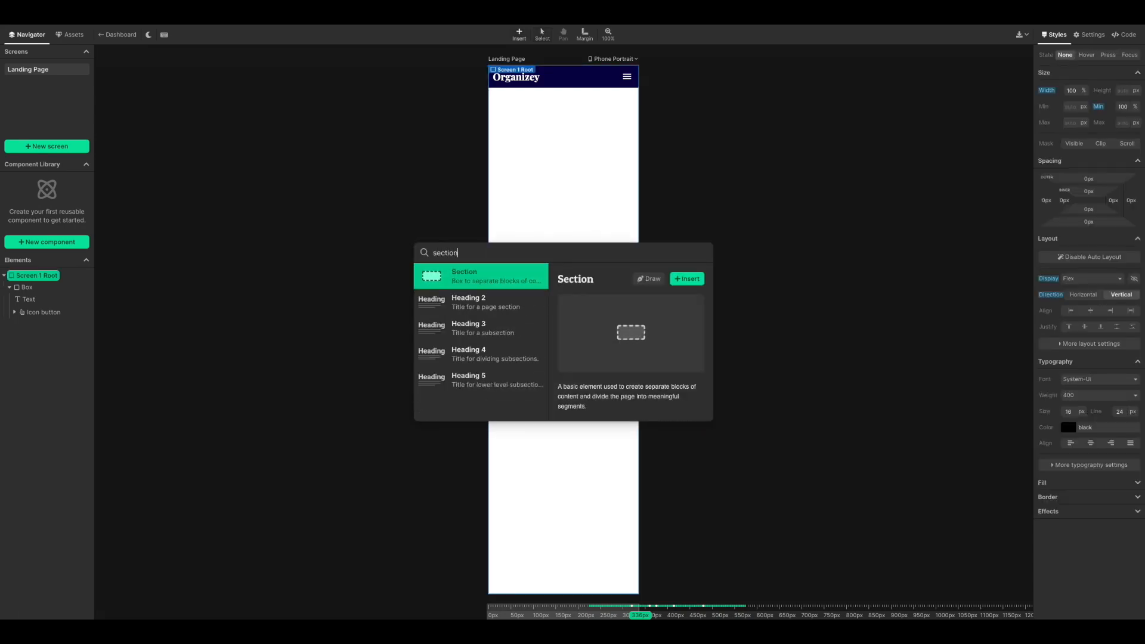
{"action": "key", "text": "Return"}
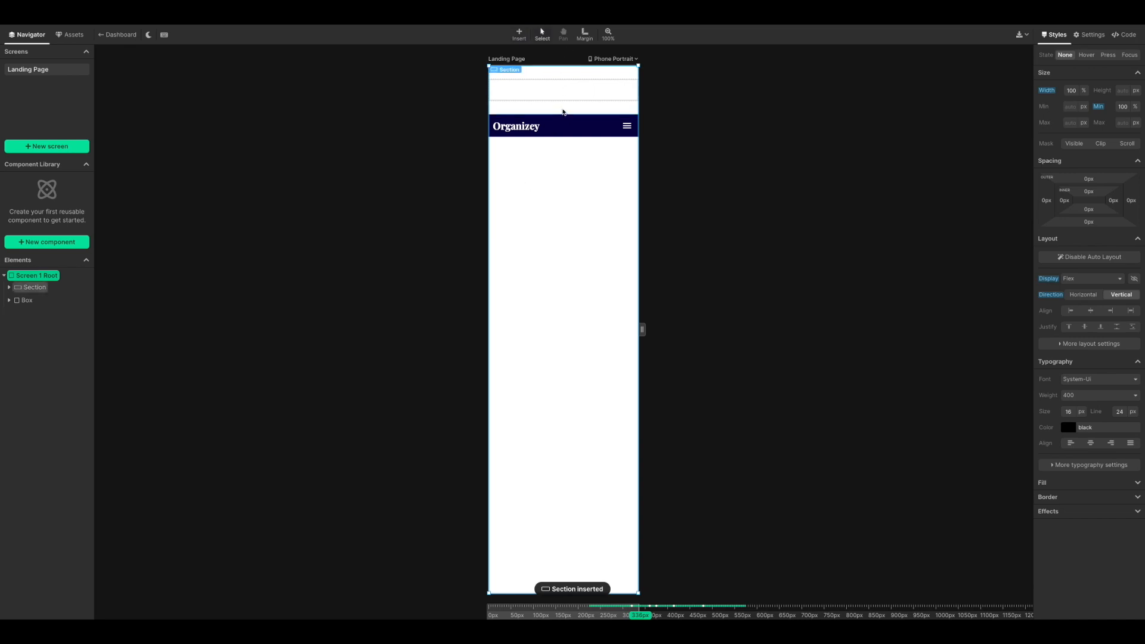
{"action": "left_click_drag", "start_coordinate": [563, 109], "coordinate": [560, 149]}
Step: Insert a stack into the section's container
{"action": "left_click", "coordinate": [562, 117]}
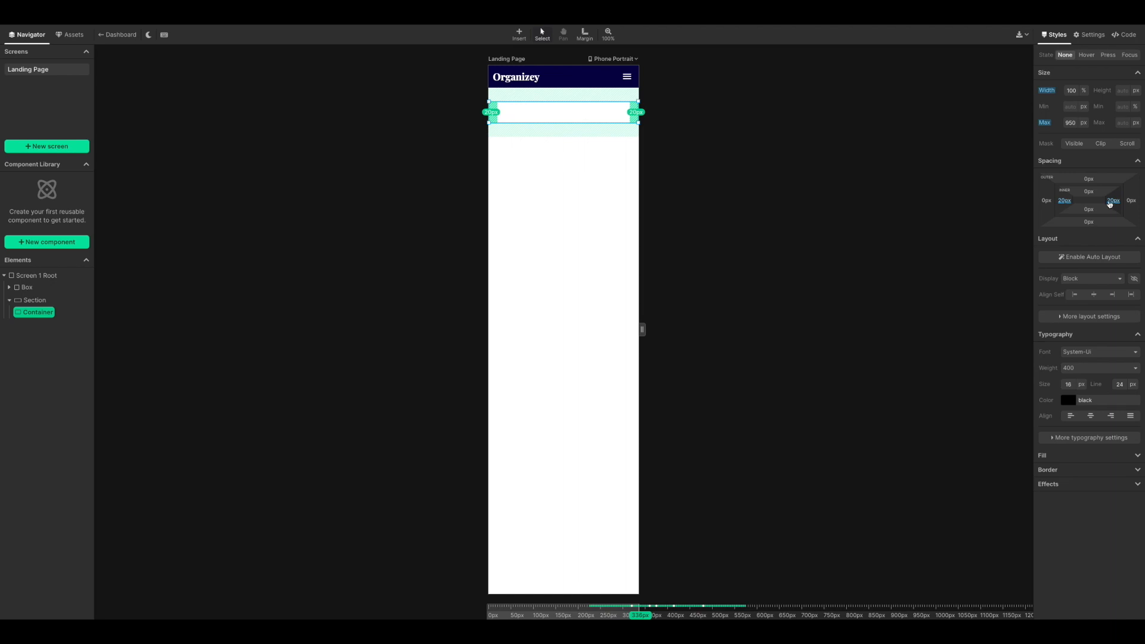
{"action": "key", "text": "i"}
{"action": "left_click_drag", "start_coordinate": [496, 306], "coordinate": [542, 113]}
Step: Add a Heading 1, a paragraph and an input field, in that order, to the first stack item
{"action": "key", "text": "i"}
{"action": "left_click_drag", "start_coordinate": [459, 331], "coordinate": [546, 116]}
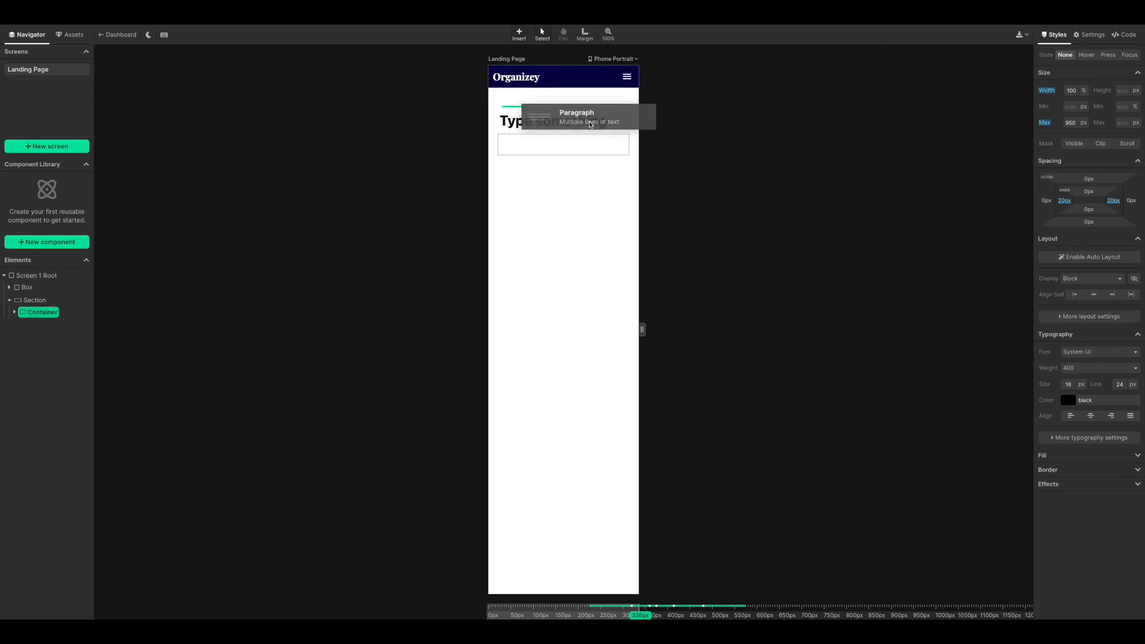
{"action": "left_click_drag", "start_coordinate": [589, 125], "coordinate": [577, 133]}
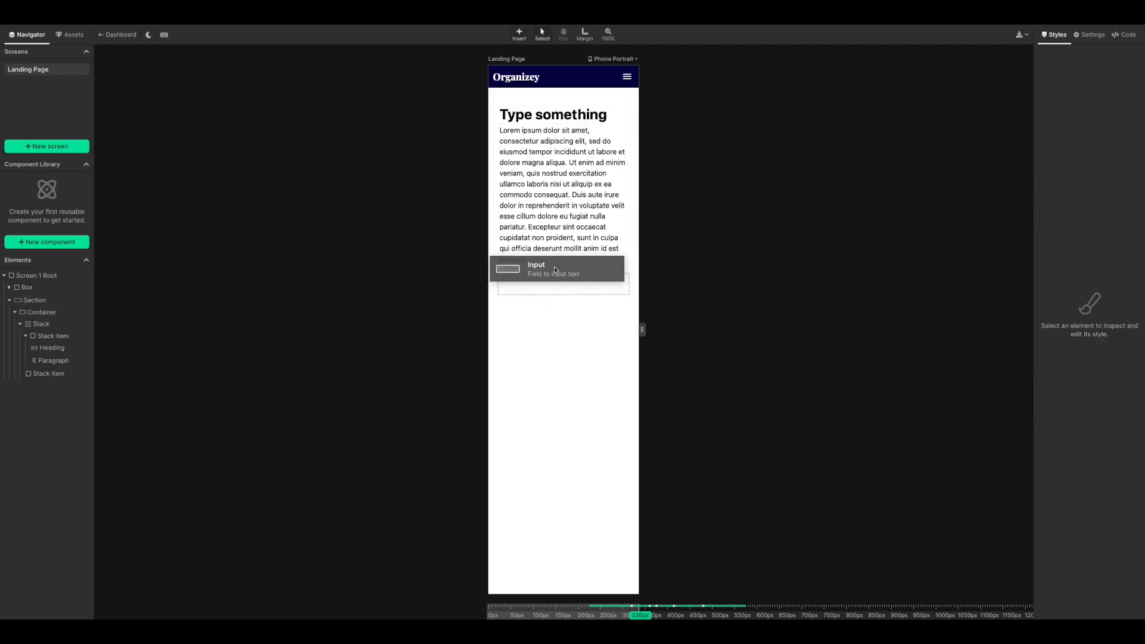
{"action": "left_click_drag", "start_coordinate": [553, 266], "coordinate": [555, 270]}
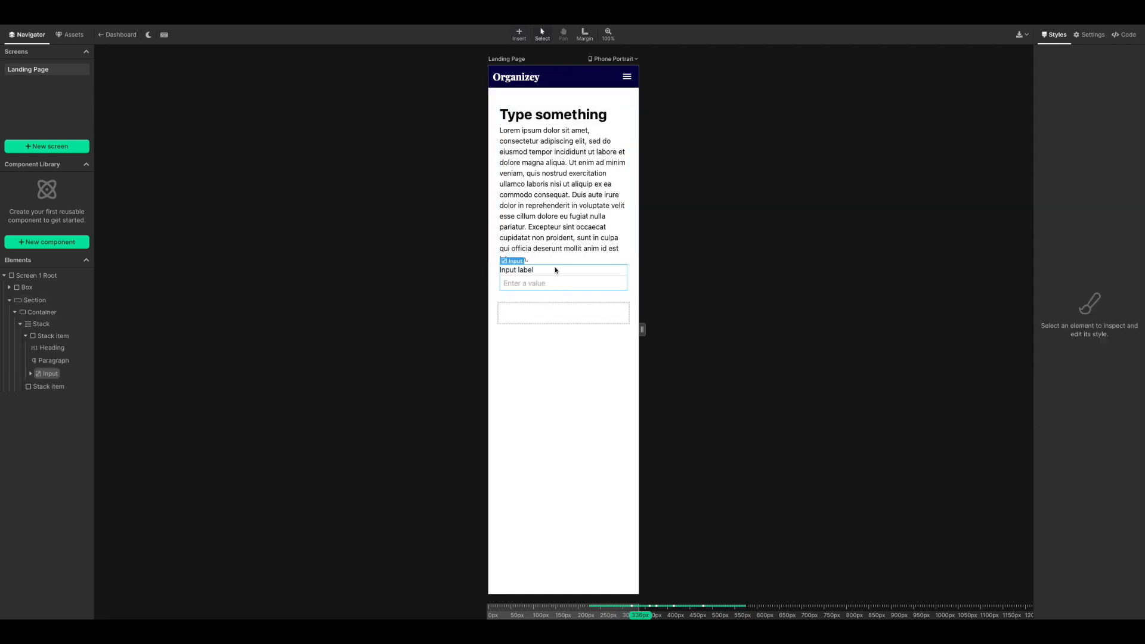
Step: Insert an image element into the empty second stack item
{"action": "left_click", "coordinate": [563, 313]}
{"action": "key", "text": "i"}
{"action": "scroll", "coordinate": [495, 323], "scroll_direction": "down", "scroll_amount": 4}
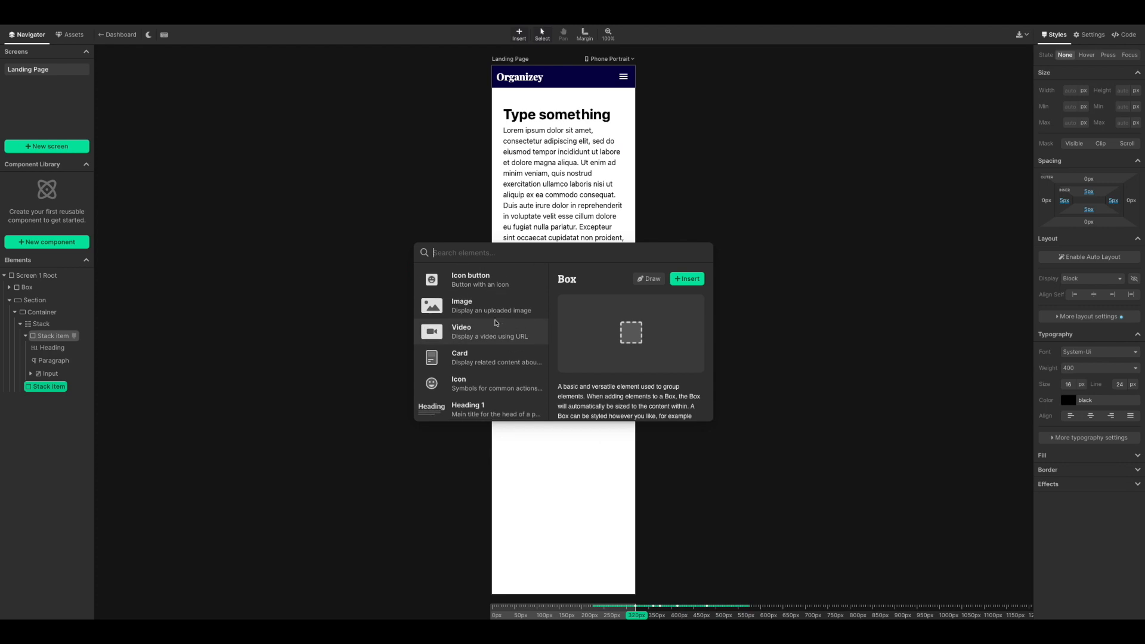
{"action": "left_click_drag", "start_coordinate": [492, 305], "coordinate": [579, 322]}
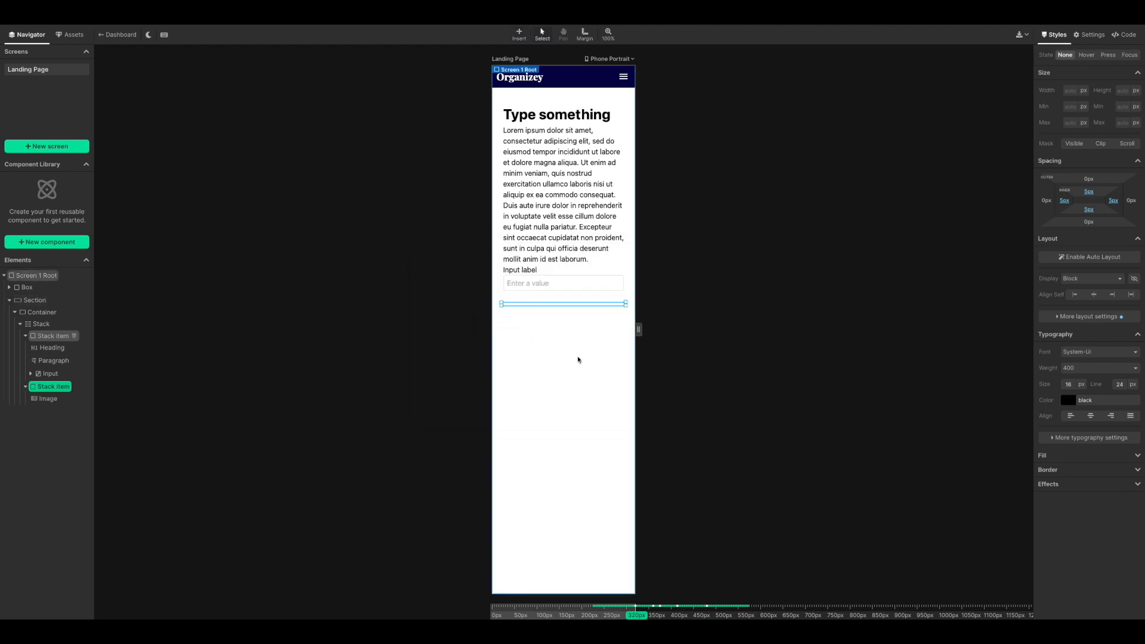
{"action": "left_click", "coordinate": [608, 364]}
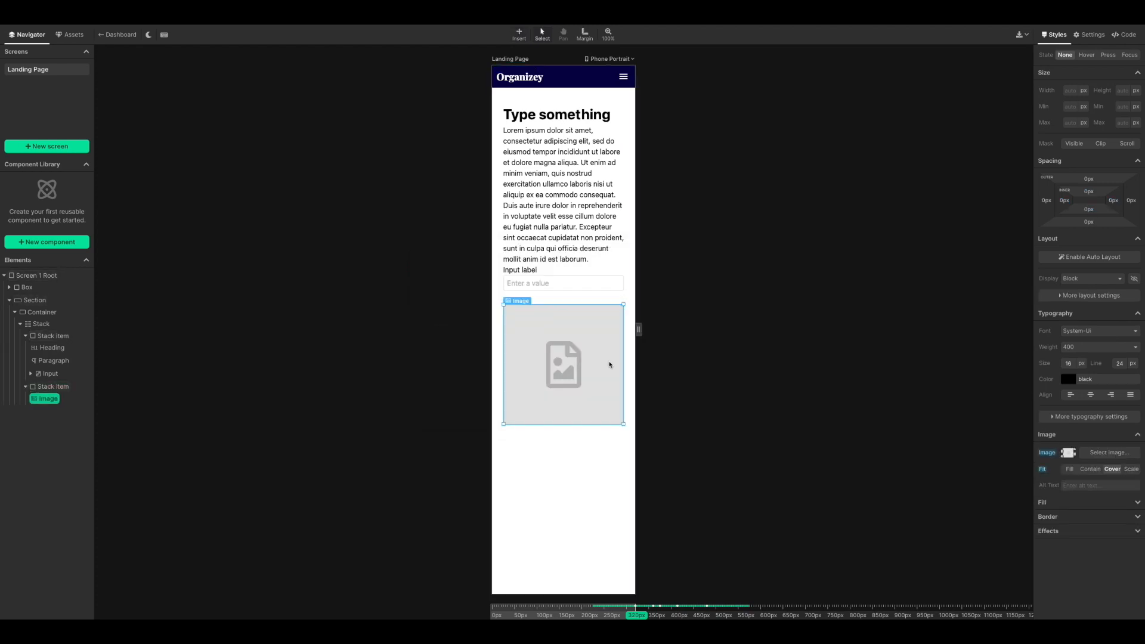
{"action": "left_click", "coordinate": [53, 336]}
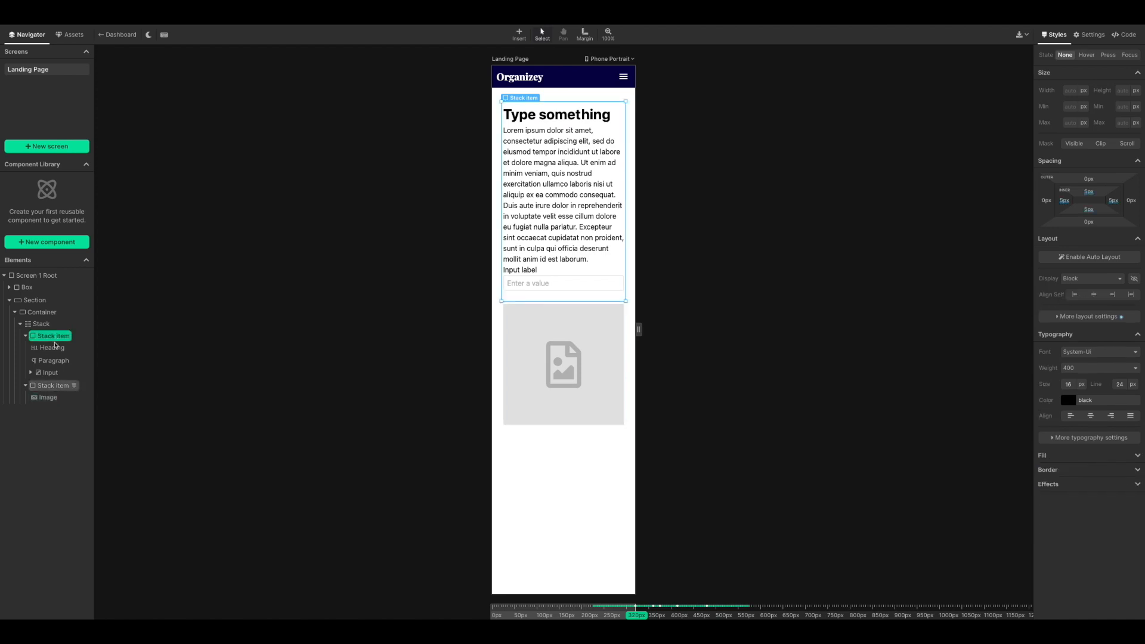
{"action": "left_click", "coordinate": [52, 347]}
{"action": "left_click", "coordinate": [50, 373]}
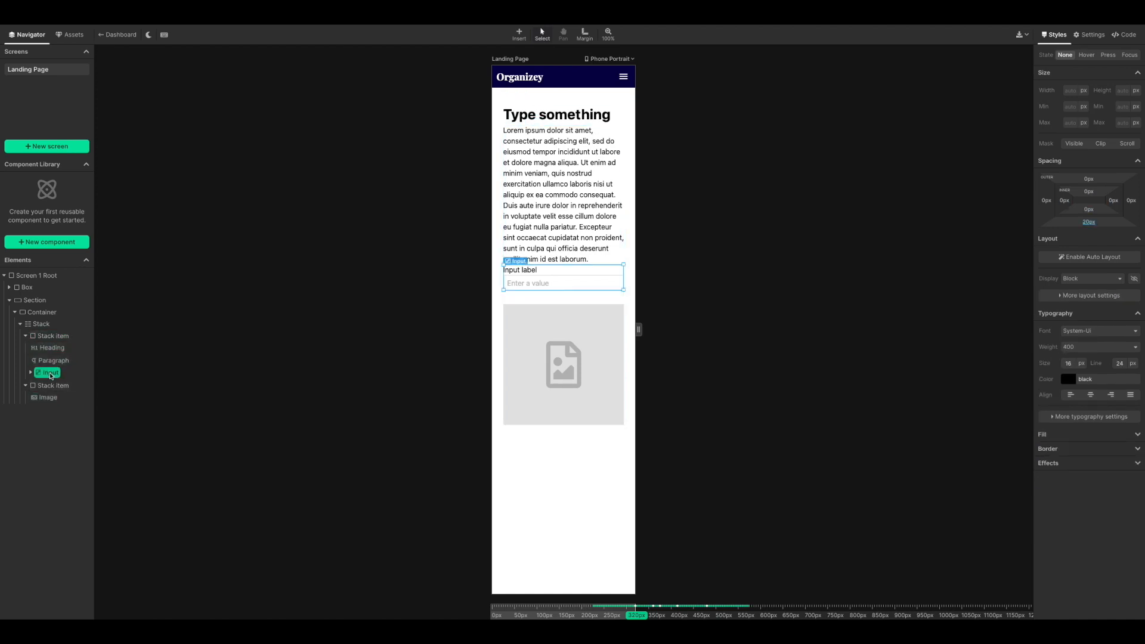
Step: Switch to the Desktop breakpoint and set the hero stack's direction to Horizontal
{"action": "left_click", "coordinate": [609, 59]}
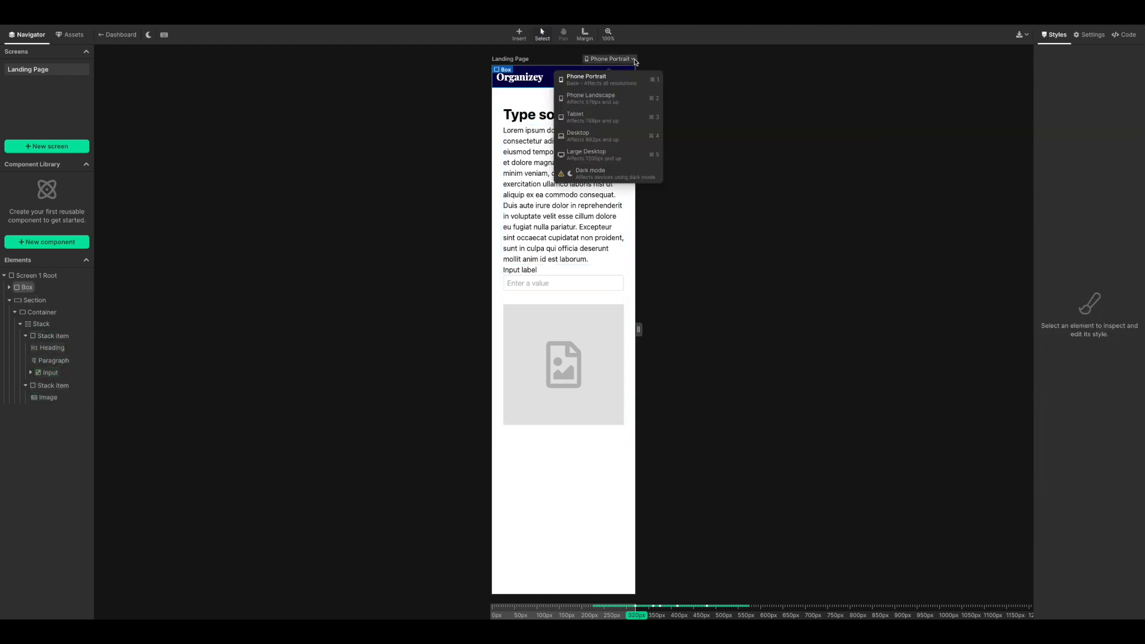
{"action": "left_click", "coordinate": [612, 138]}
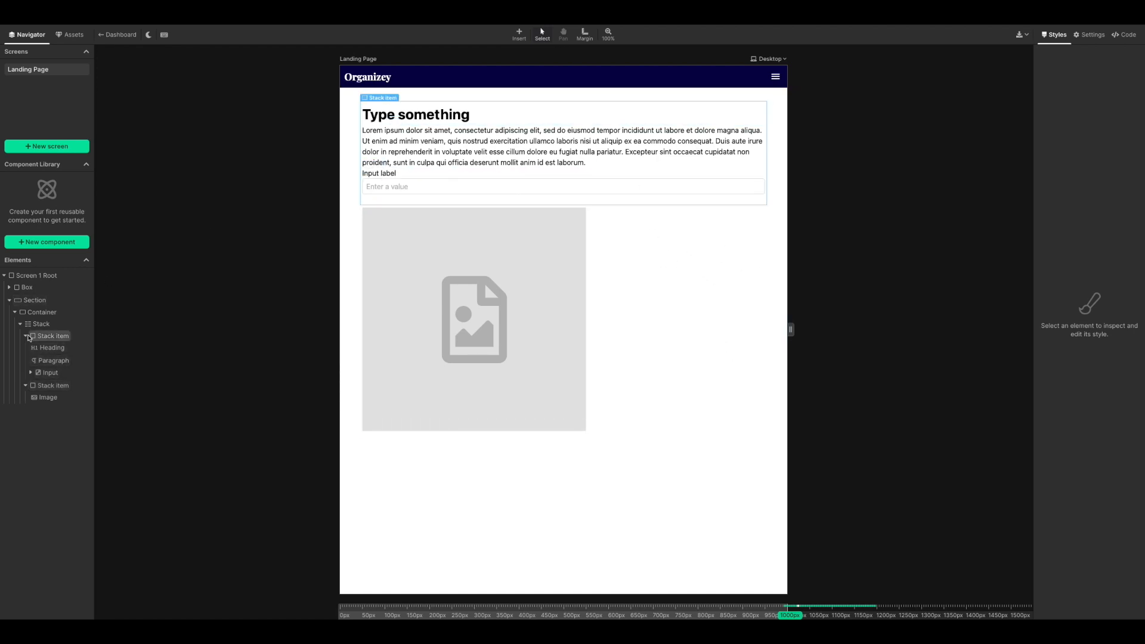
{"action": "left_click", "coordinate": [418, 323]}
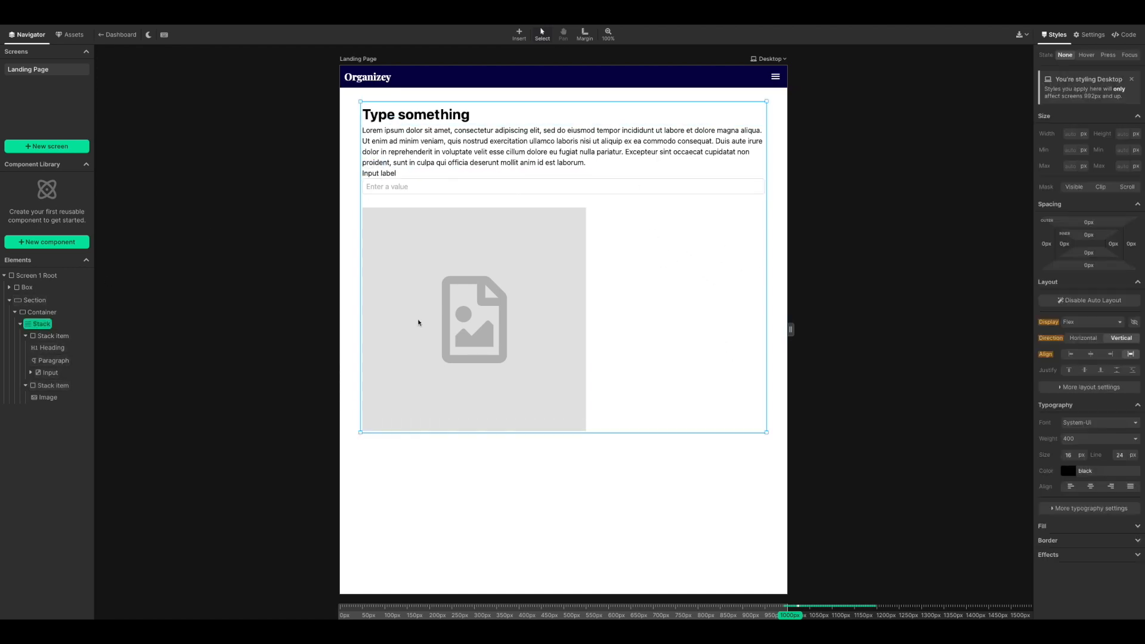
{"action": "left_click", "coordinate": [1081, 338]}
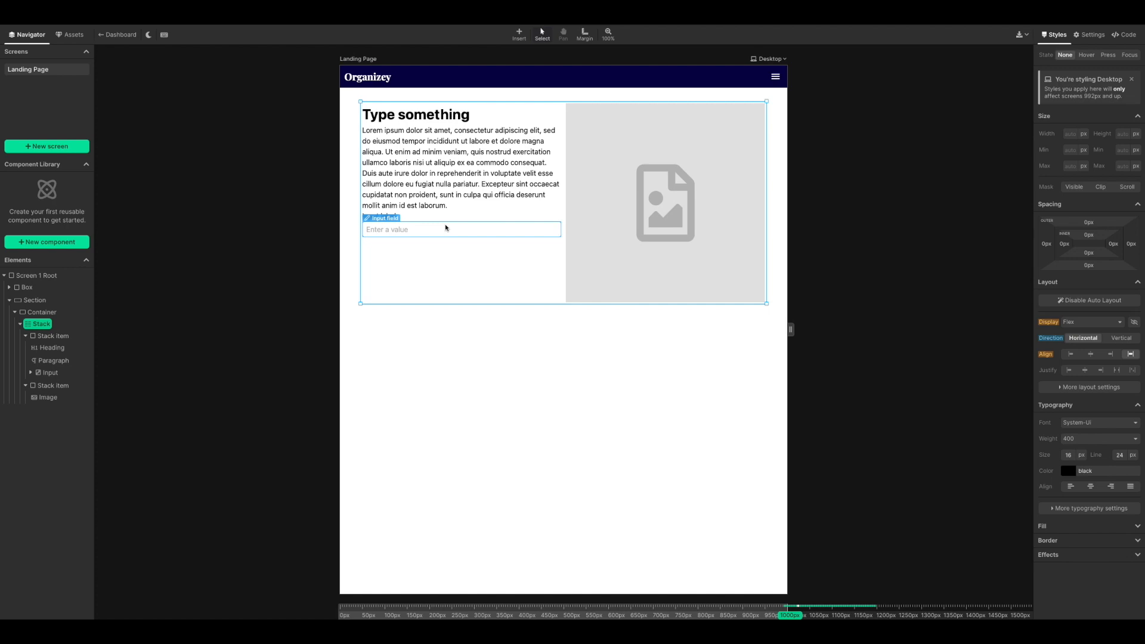
{"action": "key", "text": "Escape"}
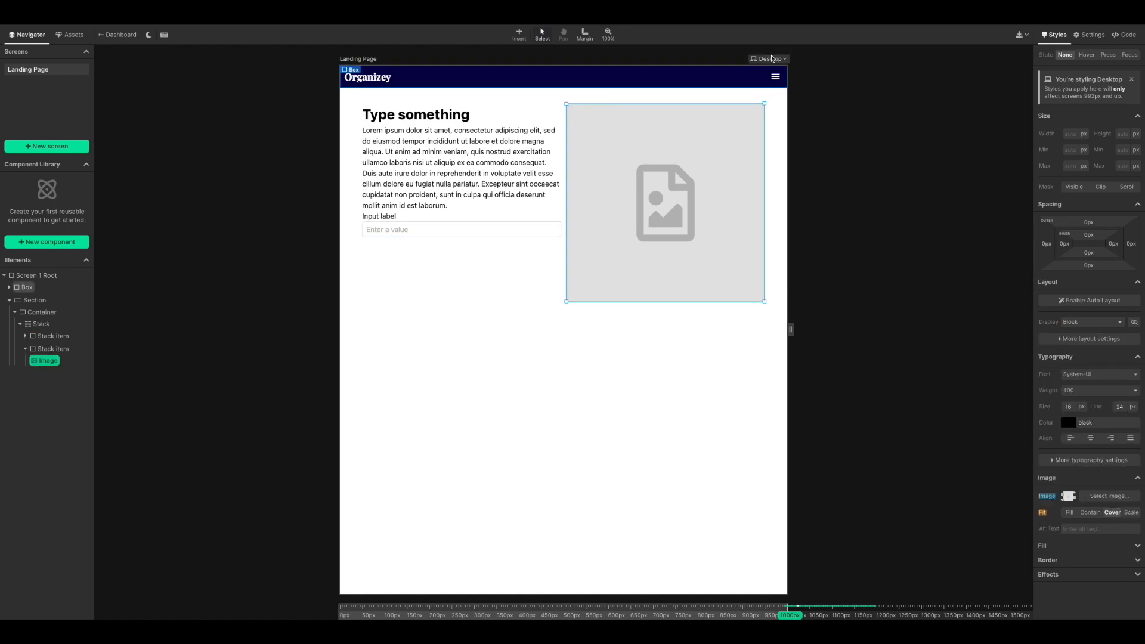
Step: Switch the canvas back to the Phone Portrait breakpoint and select the hero image
{"action": "left_click", "coordinate": [769, 59]}
{"action": "left_click", "coordinate": [738, 81]}
{"action": "left_click", "coordinate": [549, 331]}
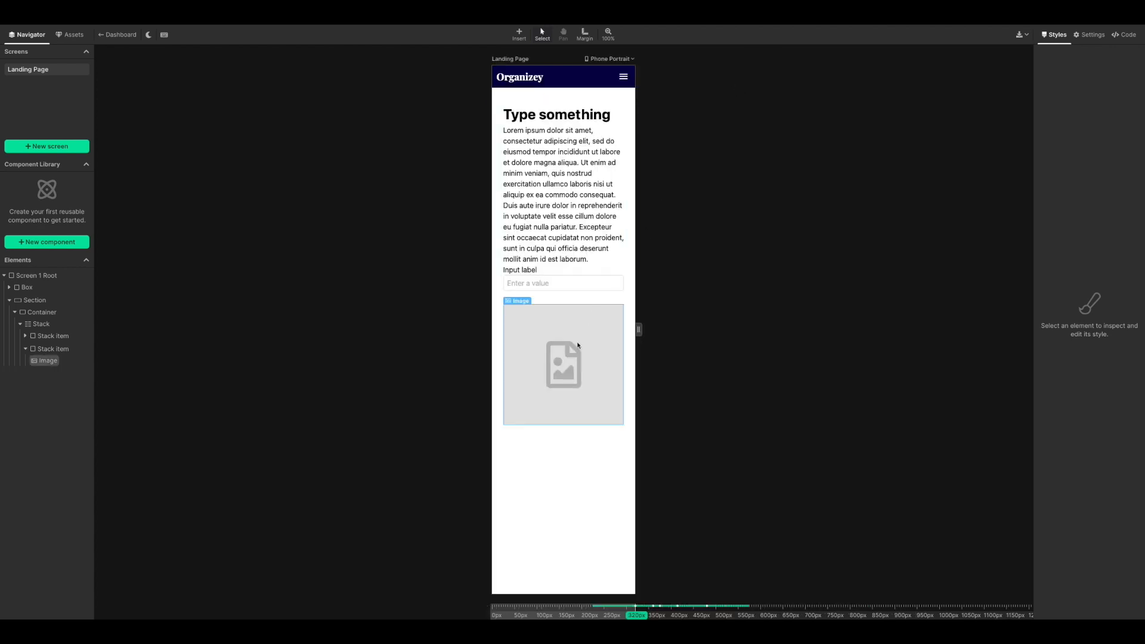
Step: Fill the hero image element with the running-figure illustration and change the heading text to "Work on big ideas."
{"action": "left_click", "coordinate": [74, 35]}
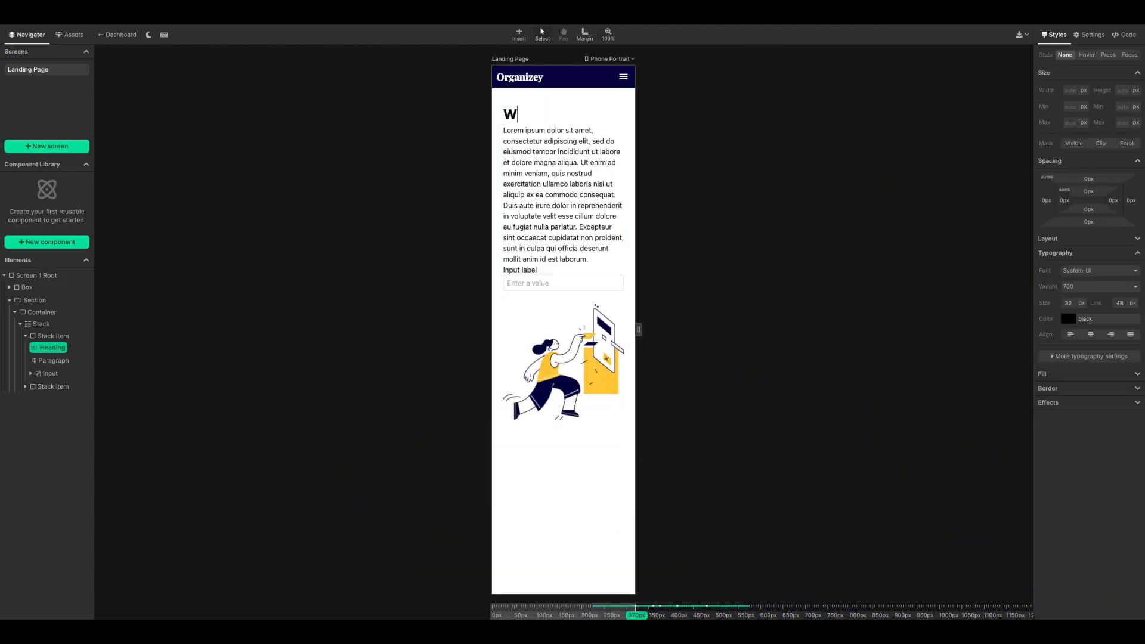
{"action": "type", "text": "ork on big ideas."}
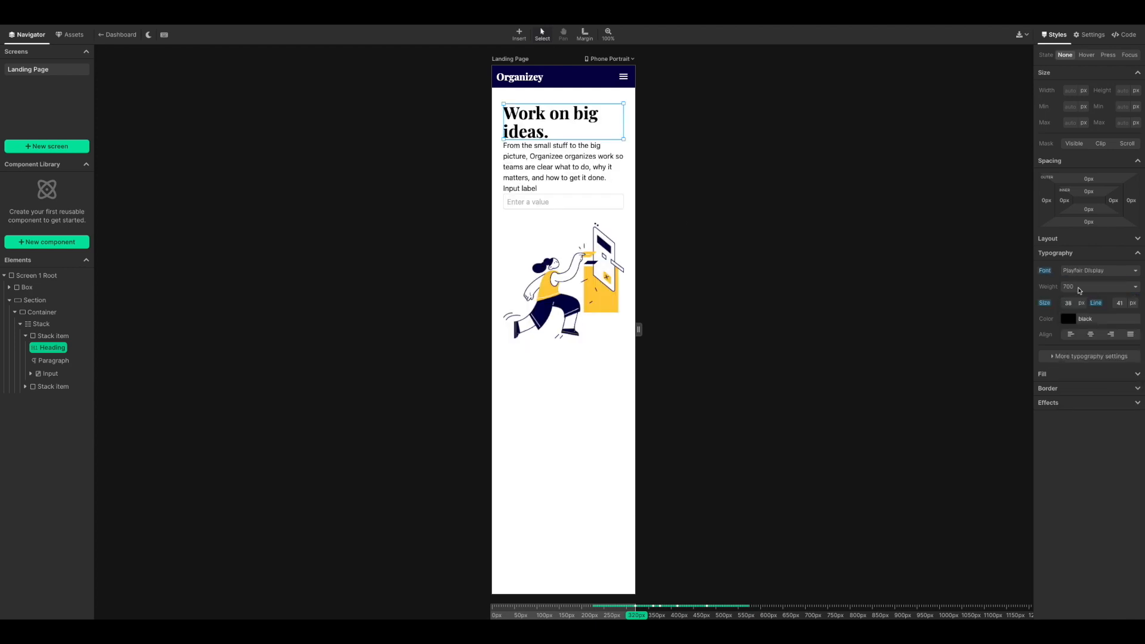
Step: Set the screen root's text colour to #060047
{"action": "left_click", "coordinate": [979, 357]}
{"action": "double_click", "coordinate": [1088, 426]}
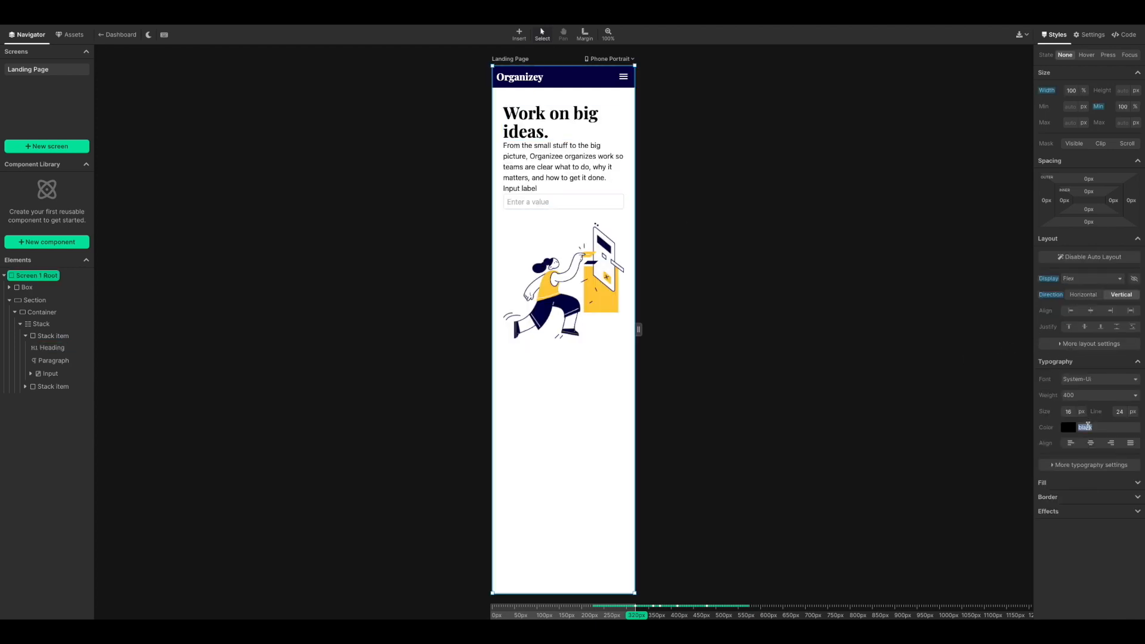
{"action": "type", "text": "#000047"}
{"action": "key", "text": "Return"}
Step: Add a bottom margin to the heading and set the paragraph's bottom margin to 20 px
{"action": "left_click_drag", "start_coordinate": [1117, 221], "coordinate": [1119, 233]}
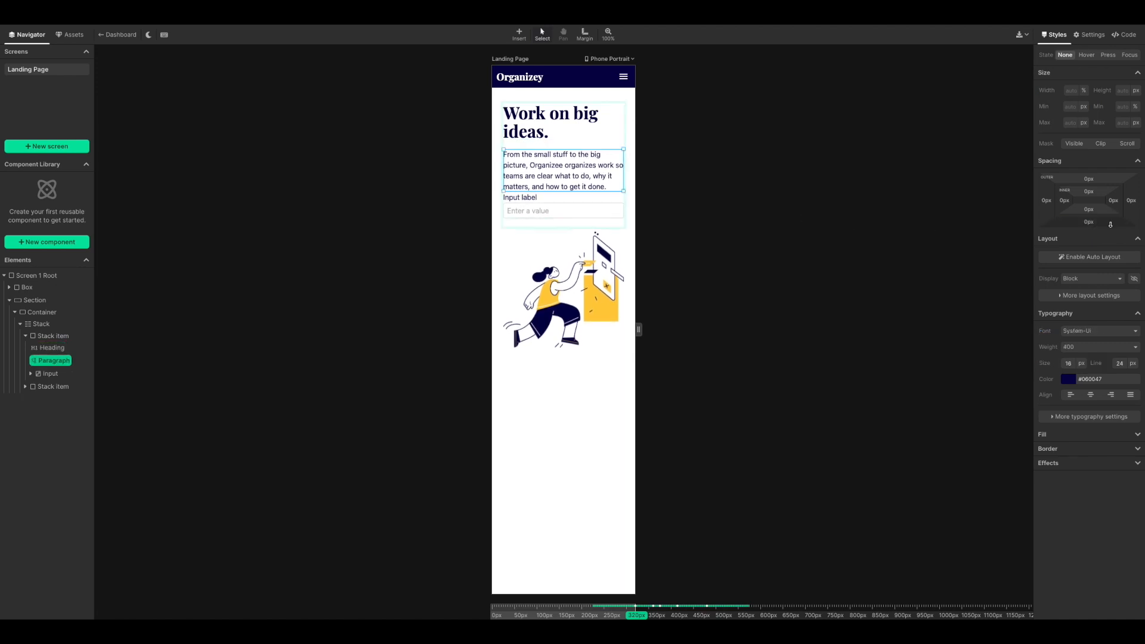
{"action": "left_click_drag", "start_coordinate": [1111, 223], "coordinate": [1113, 236]}
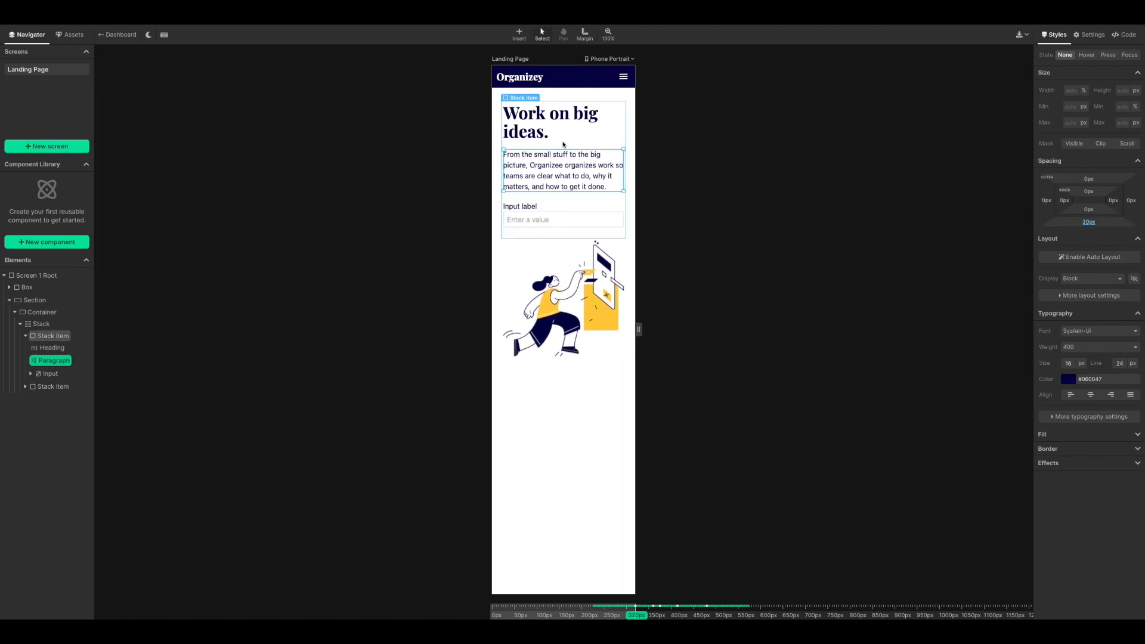
Step: Insert a button below the input field inside the Input element and delete the input label
{"action": "left_click", "coordinate": [558, 212]}
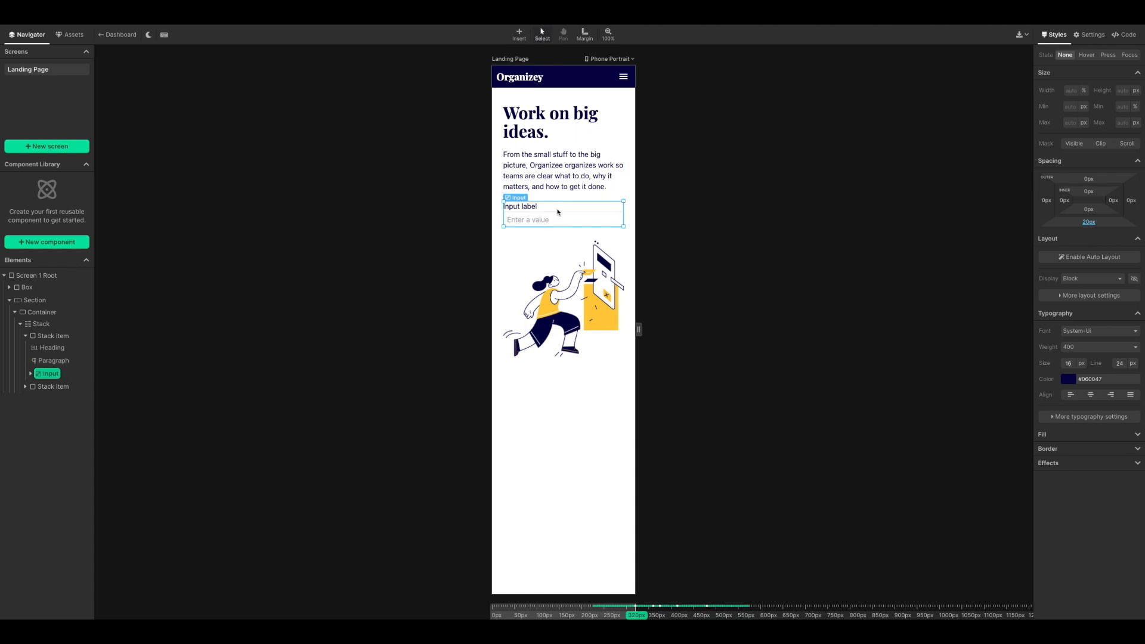
{"action": "left_click", "coordinate": [519, 36]}
{"action": "scroll", "coordinate": [511, 296], "scroll_direction": "down", "scroll_amount": 2}
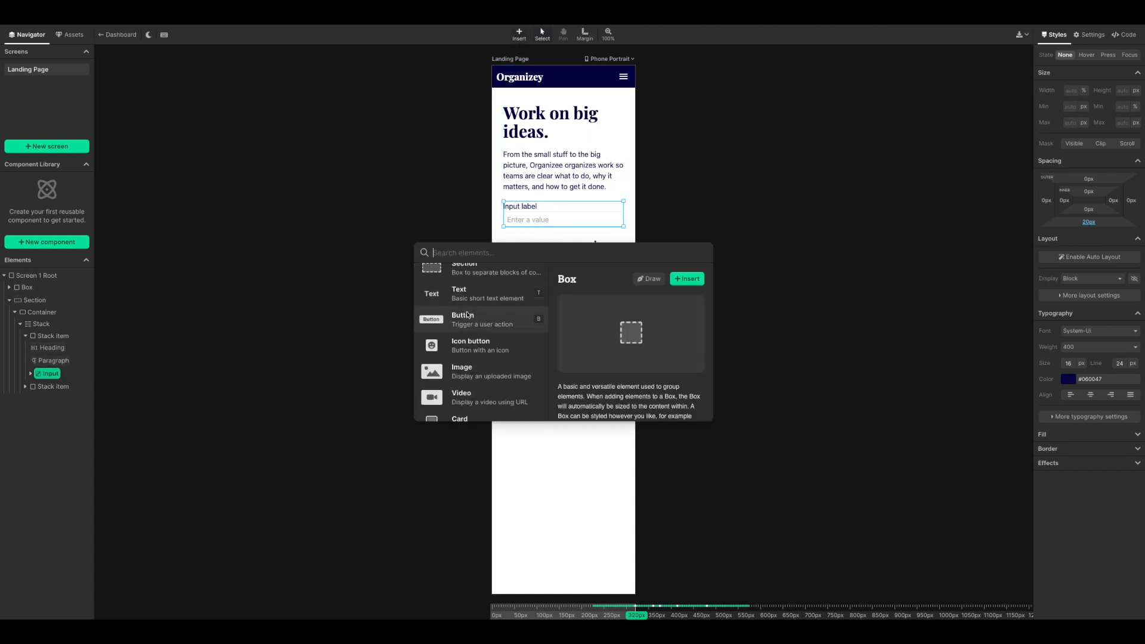
{"action": "left_click_drag", "start_coordinate": [463, 322], "coordinate": [543, 232]}
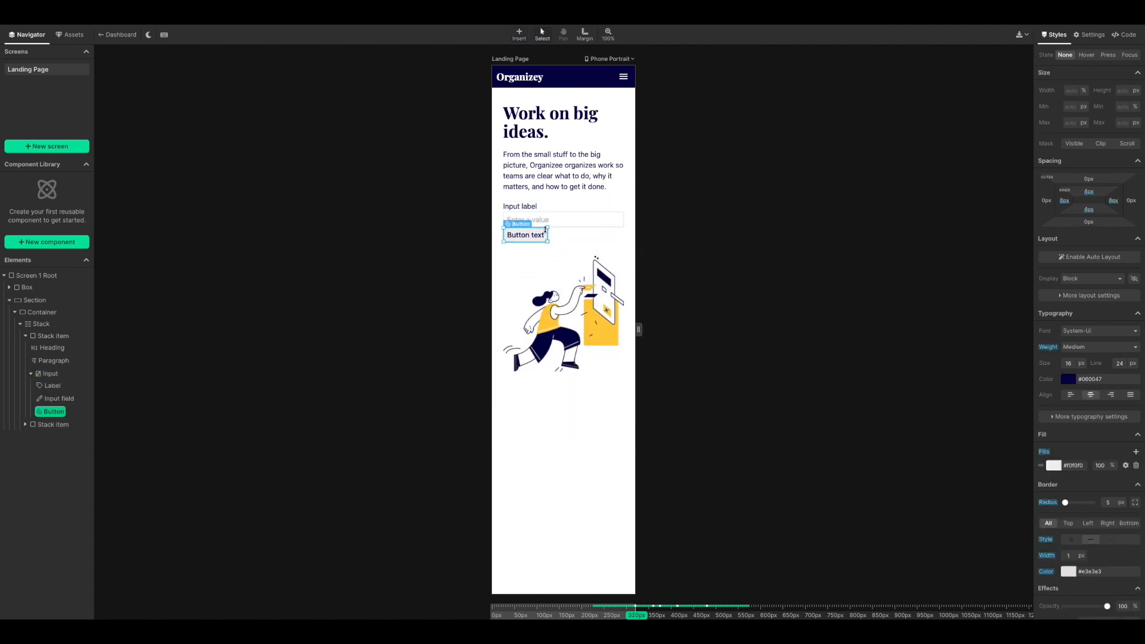
{"action": "left_click", "coordinate": [533, 208]}
{"action": "key", "text": "BackSpace"}
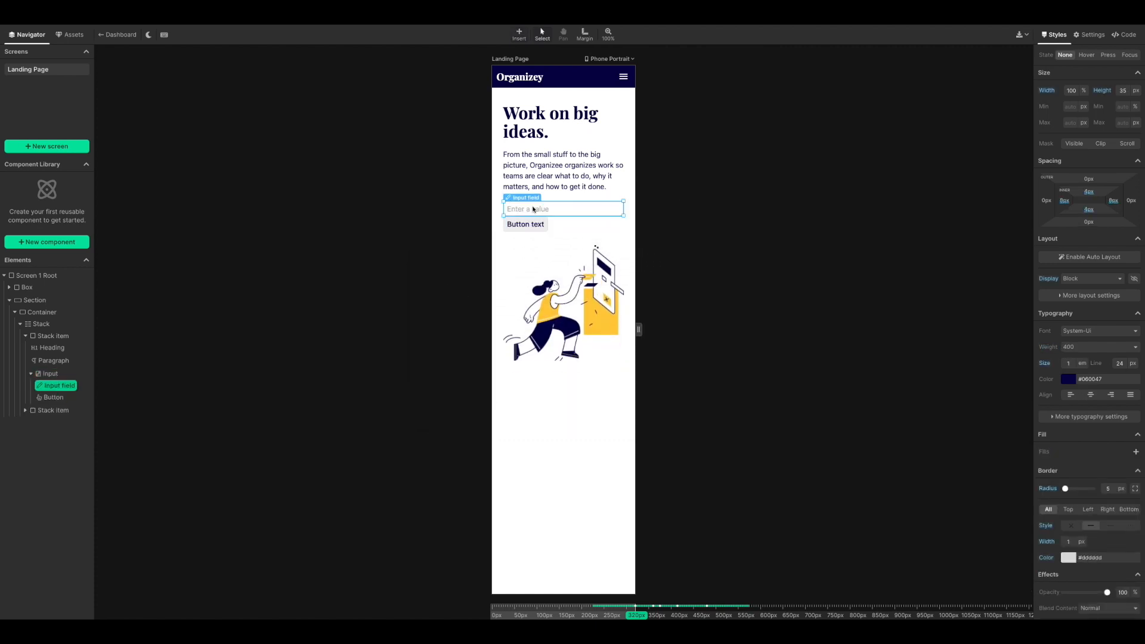
Step: Enable auto layout on the Input element so its field and button sit side by side
{"action": "left_click", "coordinate": [569, 223]}
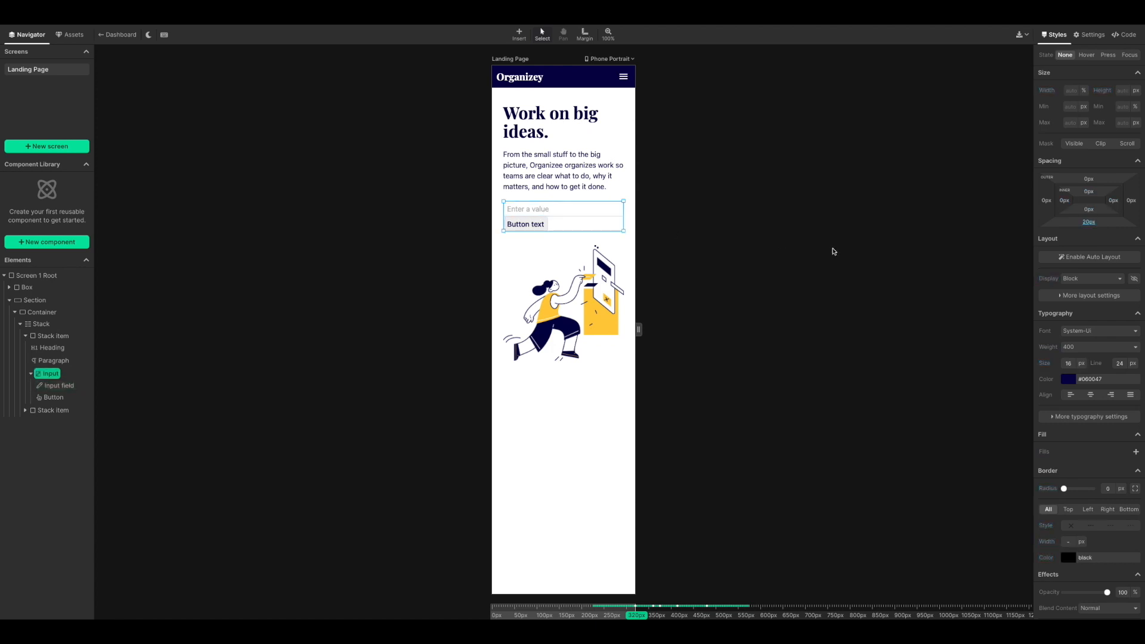
{"action": "left_click", "coordinate": [1089, 257]}
{"action": "left_click", "coordinate": [1071, 311]}
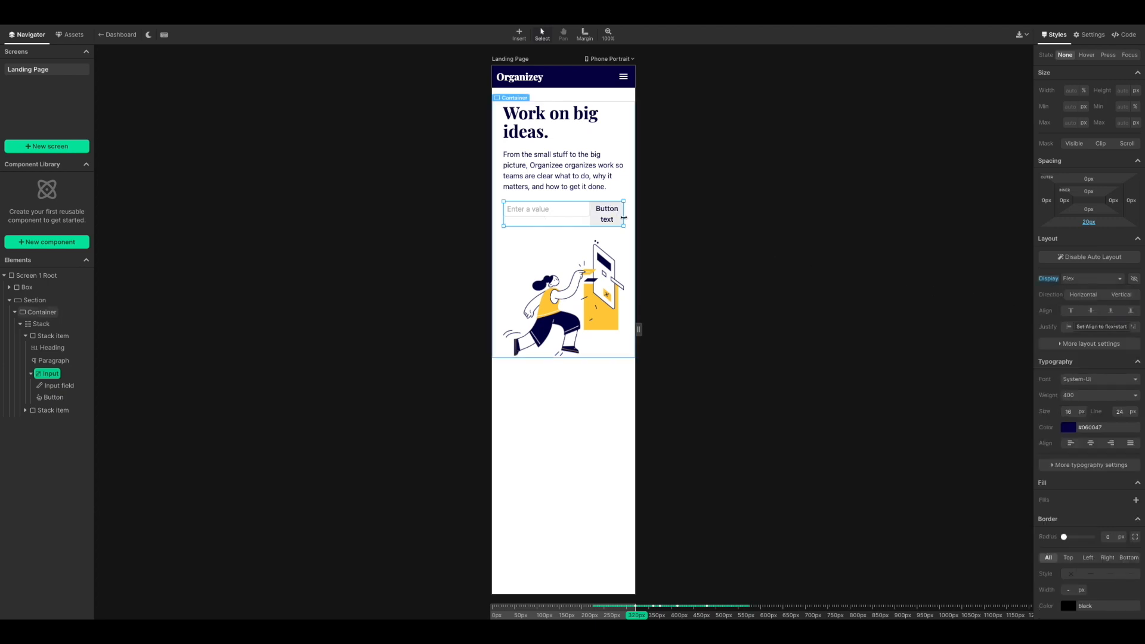
Step: Set the button's sizing to None and widen the preview canvas to 330 px
{"action": "left_click", "coordinate": [613, 209]}
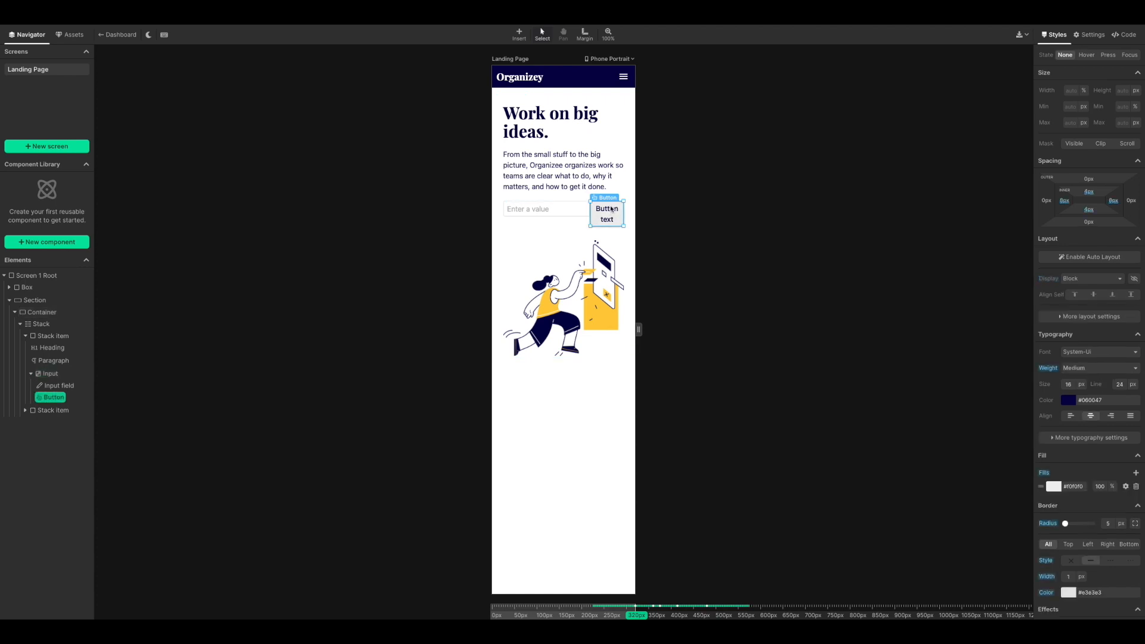
{"action": "left_click", "coordinate": [1071, 315]}
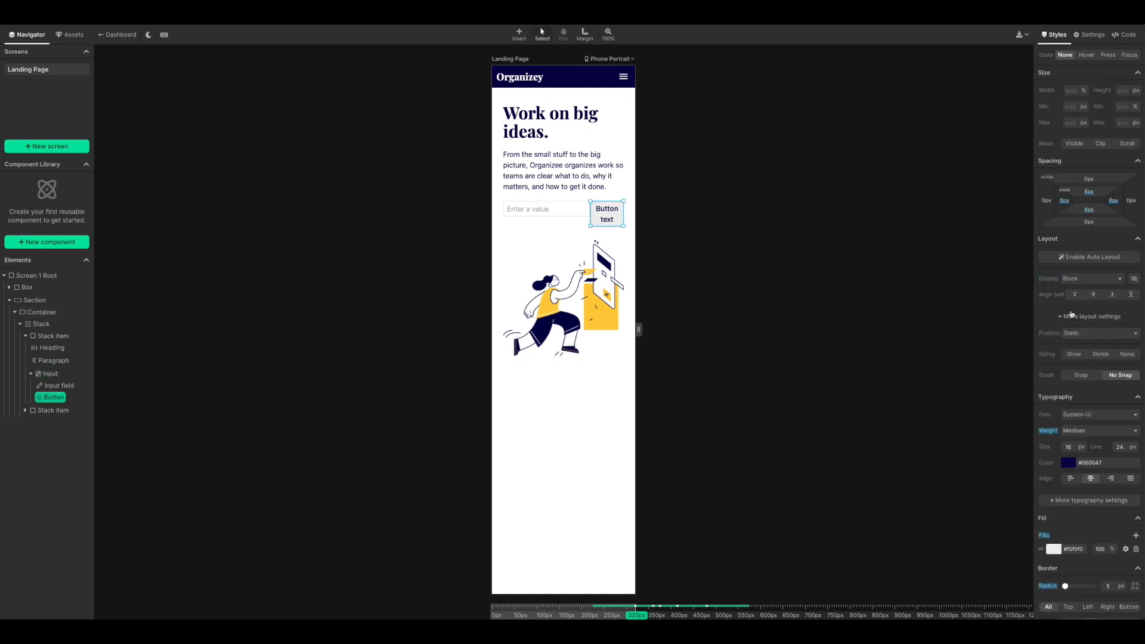
{"action": "left_click", "coordinate": [1128, 355]}
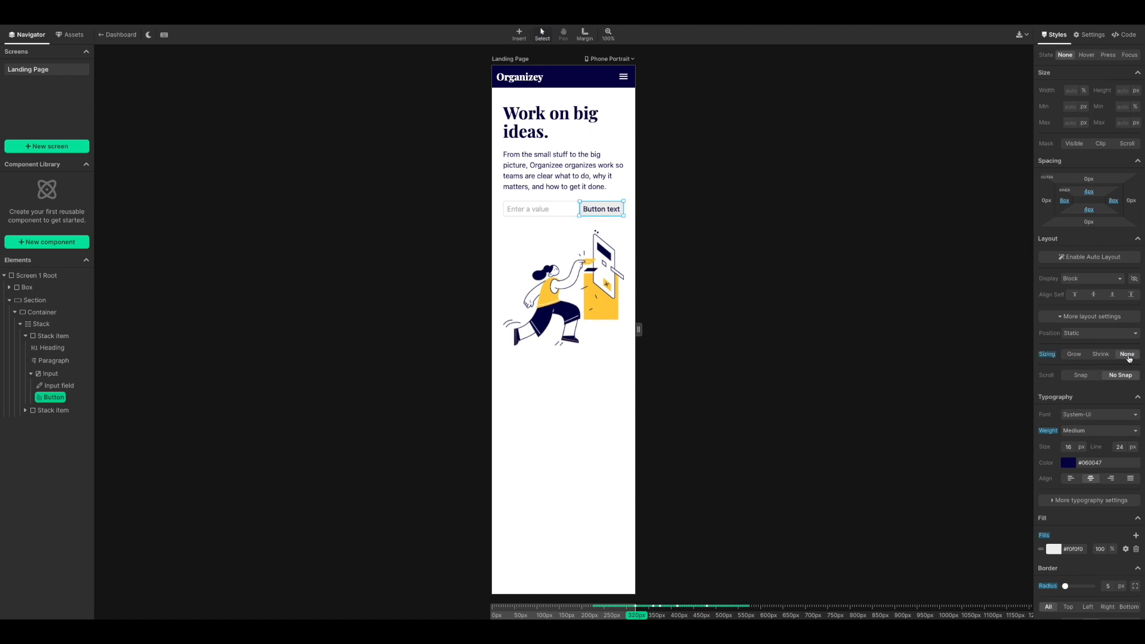
{"action": "left_click_drag", "start_coordinate": [639, 329], "coordinate": [641, 329]}
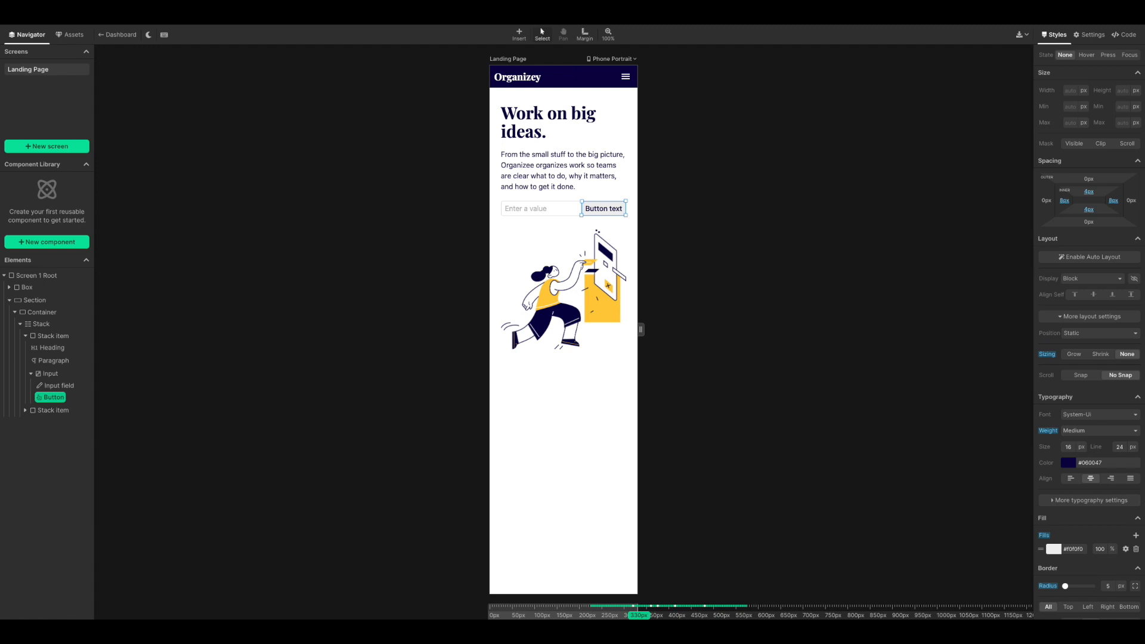
Step: Give the input field a #060047 border with 0 px radius and a height of 40 px
{"action": "left_click", "coordinate": [534, 209]}
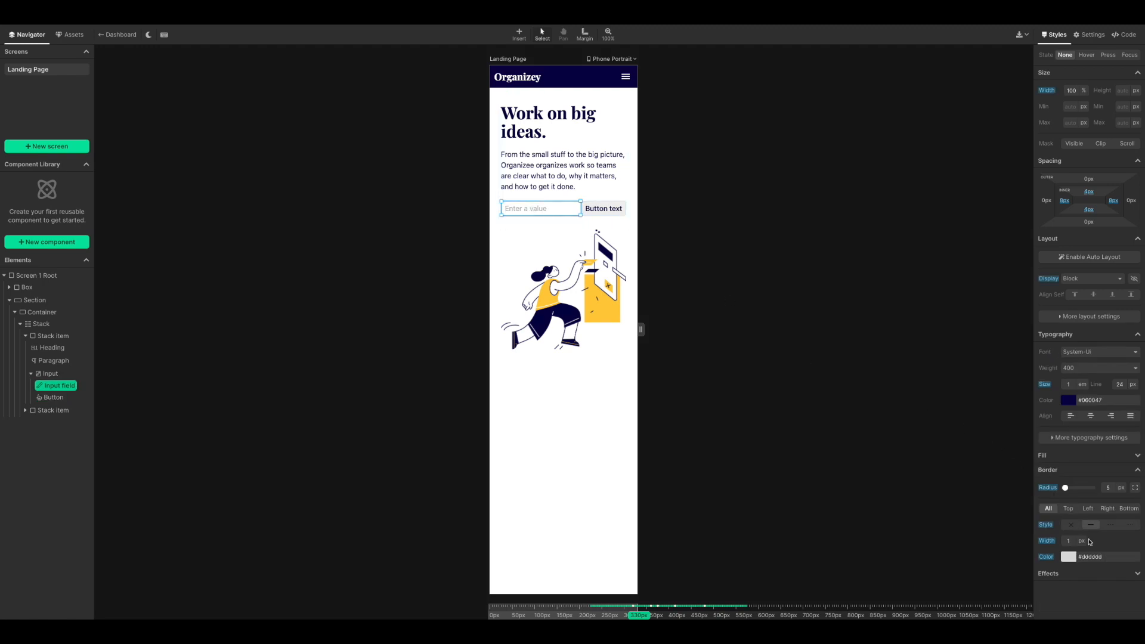
{"action": "double_click", "coordinate": [1096, 556]}
{"action": "left_click", "coordinate": [1042, 490]}
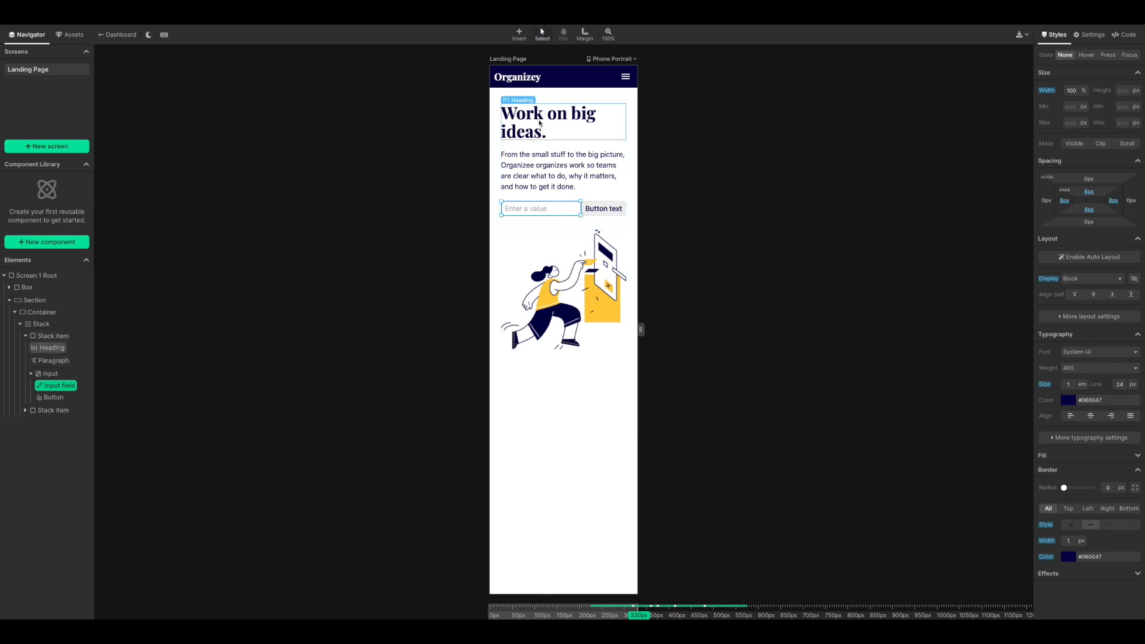
{"action": "left_click_drag", "start_coordinate": [550, 215], "coordinate": [550, 219]}
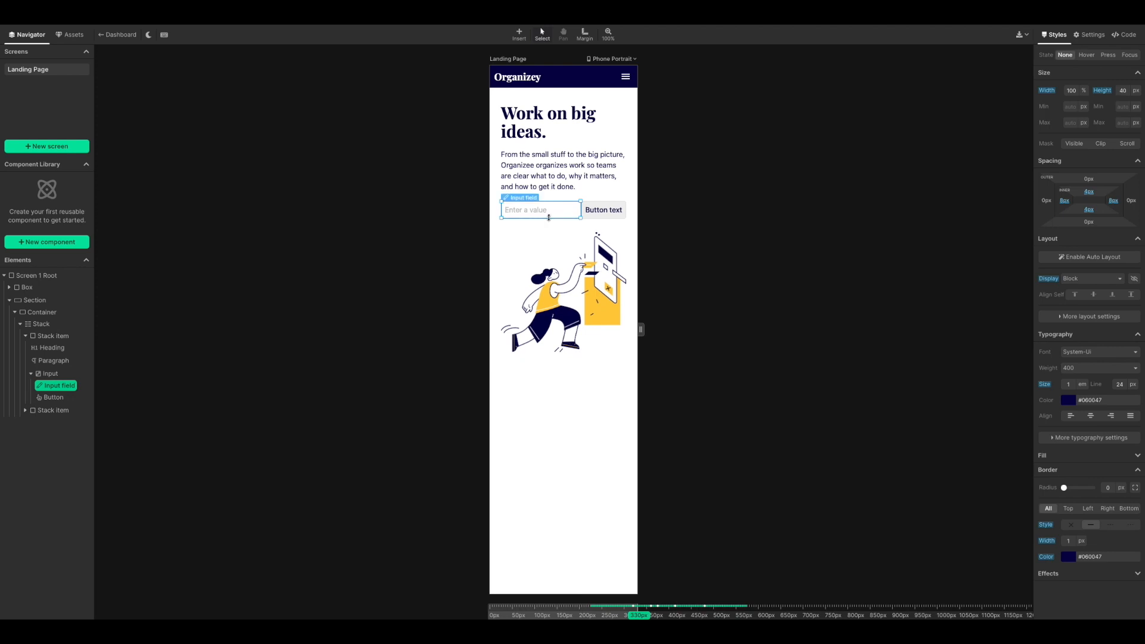
Step: Style the button with a #060047 fill, white text and 0 px radius, and label it "Sign up"
{"action": "left_click", "coordinate": [604, 210]}
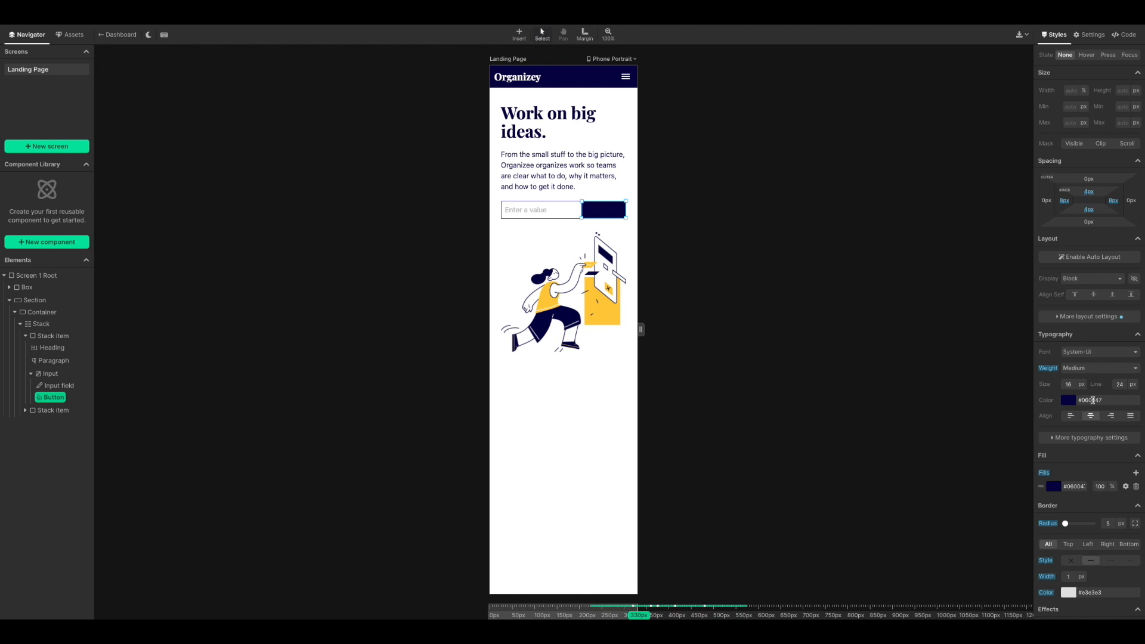
{"action": "type", "text": "white"}
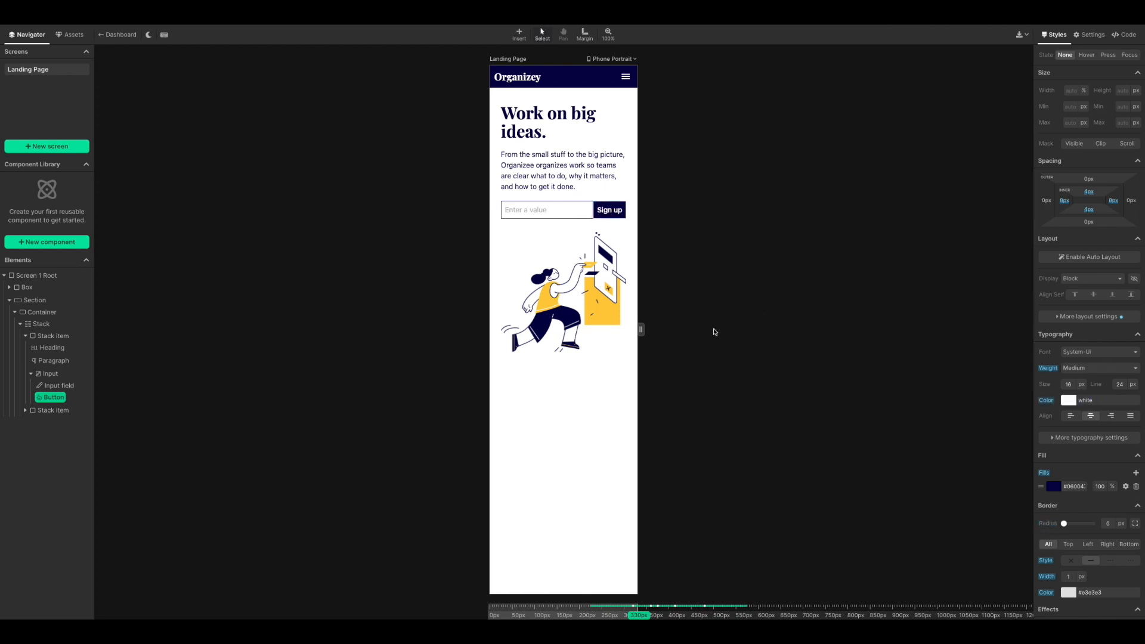
Step: Set the input field's placeholder to "Enter your email address"
{"action": "left_click", "coordinate": [567, 213]}
{"action": "left_click", "coordinate": [1089, 34]}
{"action": "left_click", "coordinate": [1105, 107]}
{"action": "type", "text": "Entery"}
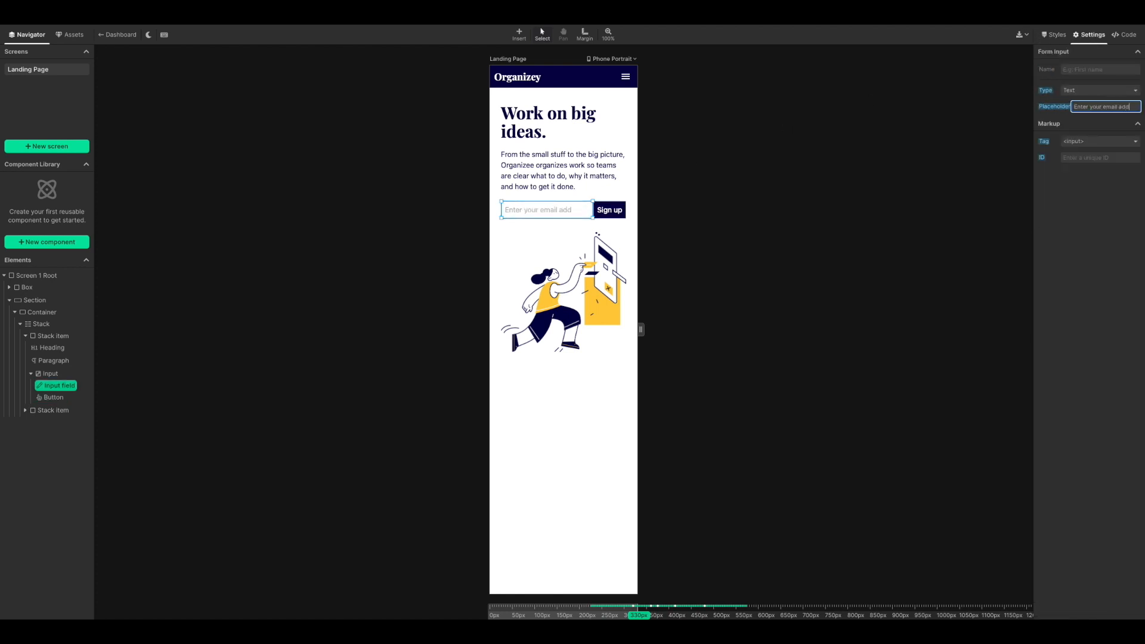
{"action": "left_click", "coordinate": [448, 92]}
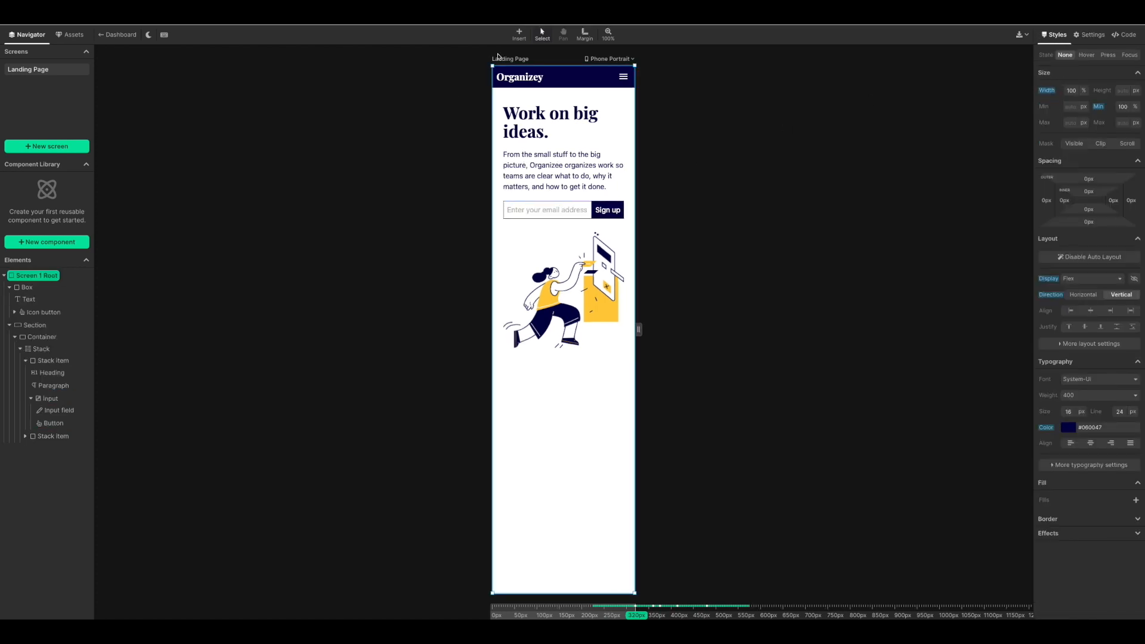
Step: Insert a new section below the hero section and give it a yellow fill
{"action": "left_click", "coordinate": [519, 36]}
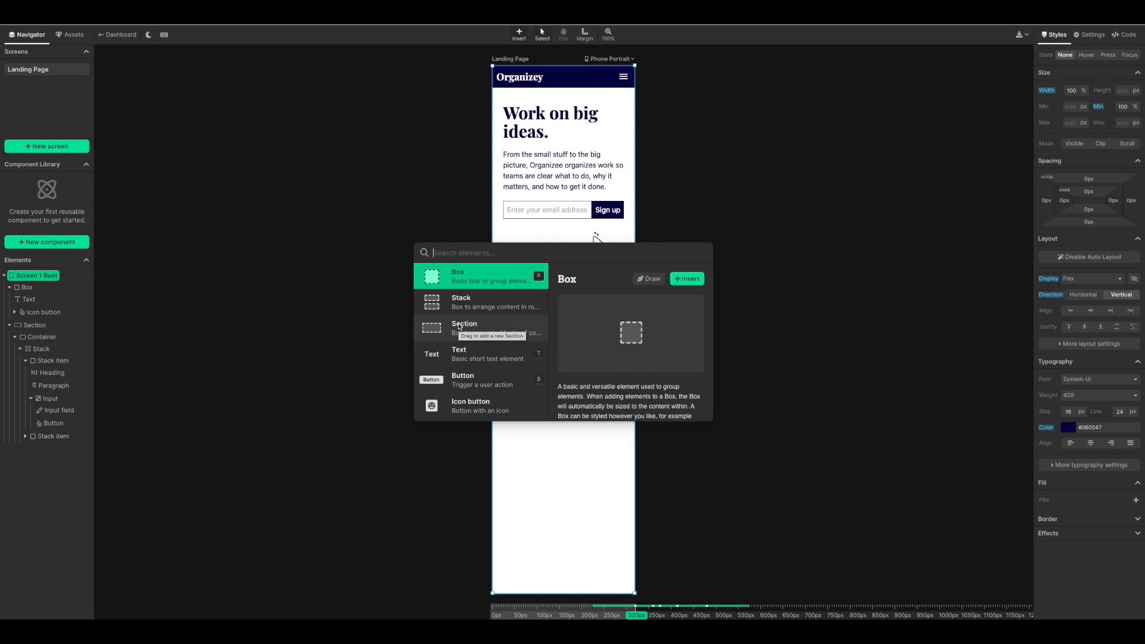
{"action": "left_click_drag", "start_coordinate": [459, 326], "coordinate": [582, 379]}
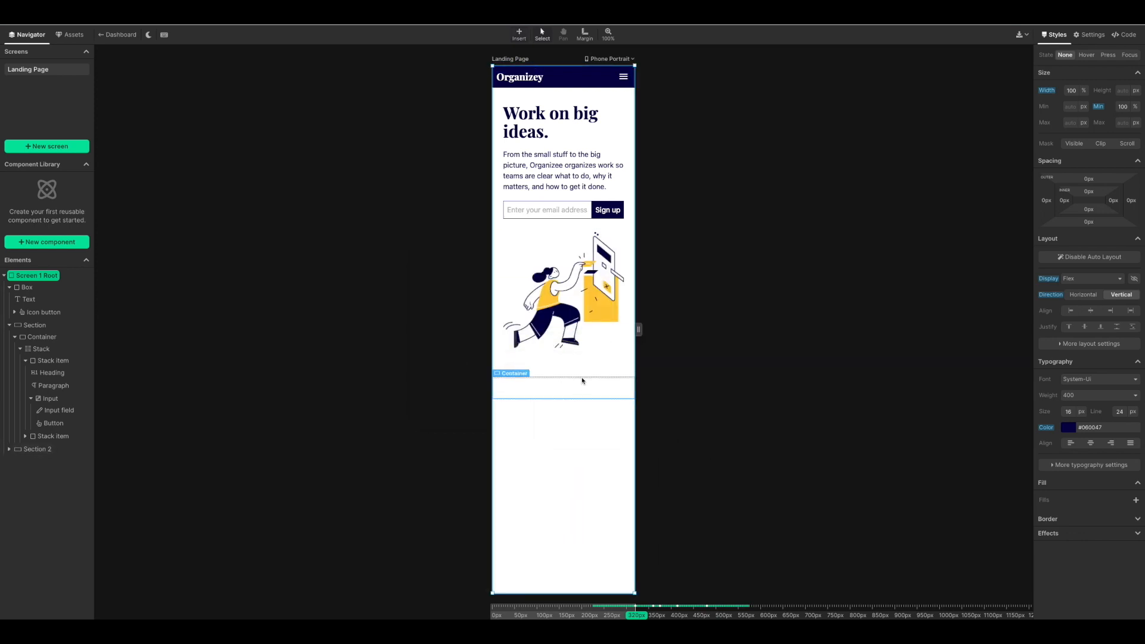
{"action": "left_click", "coordinate": [582, 375]}
{"action": "left_click", "coordinate": [1135, 522]}
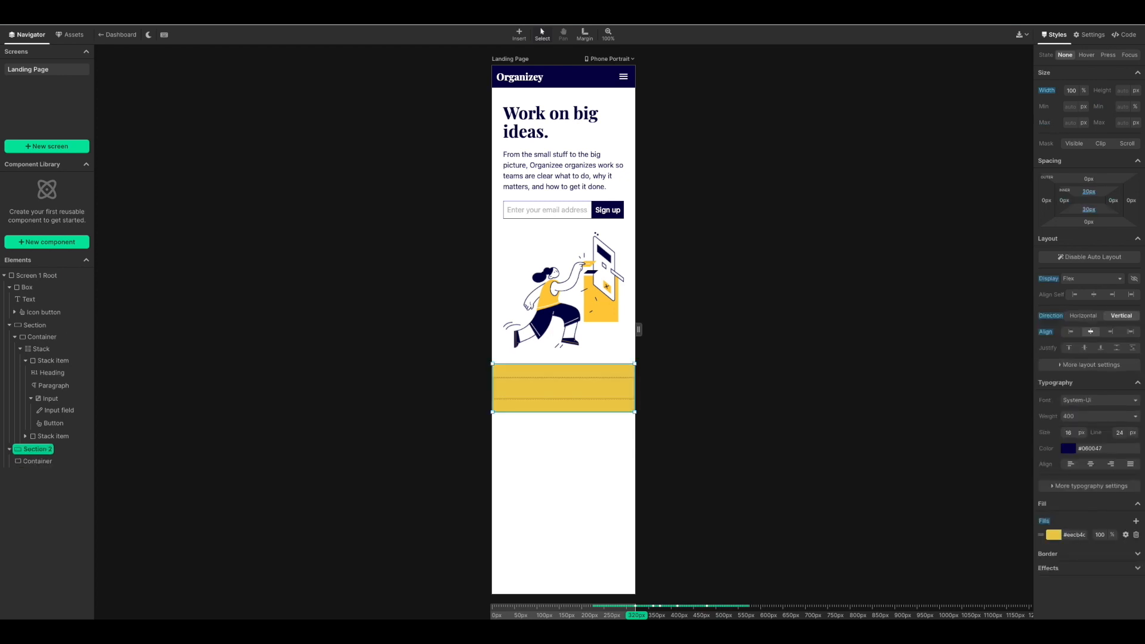
Step: Insert a stack into the yellow section's container
{"action": "left_click", "coordinate": [518, 34]}
{"action": "left_click_drag", "start_coordinate": [459, 299], "coordinate": [550, 385]}
Step: Insert an image, a level 2 heading and a paragraph into the first item of the yellow section's stack
{"action": "left_click", "coordinate": [550, 385]}
{"action": "type", "text": "ima"}
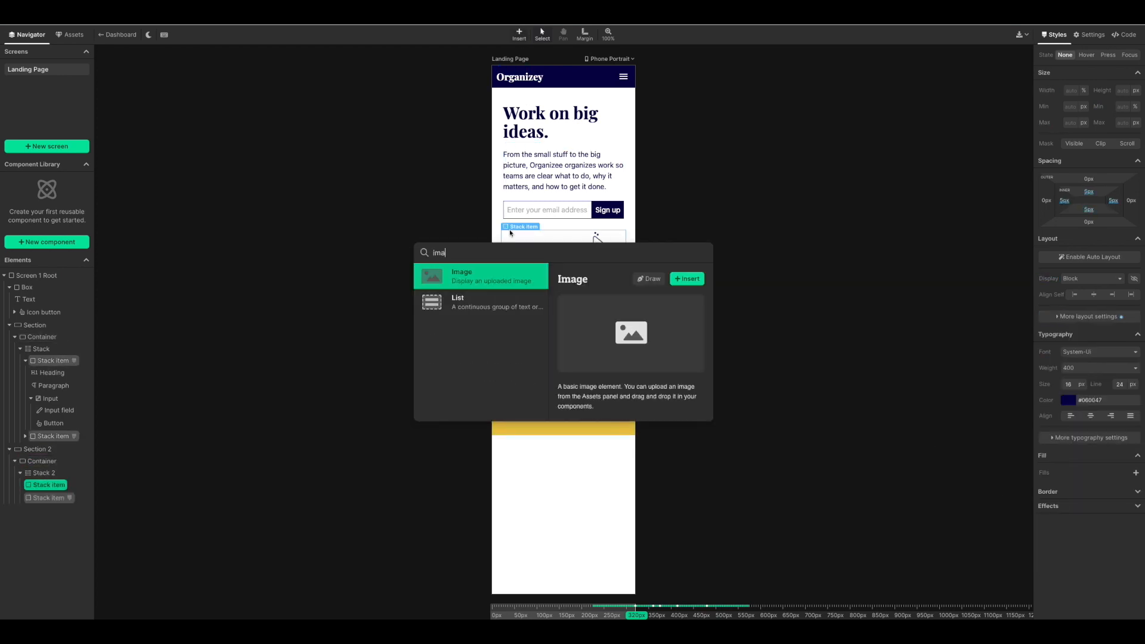
{"action": "key", "text": "Return"}
{"action": "key", "text": "i"}
{"action": "scroll", "coordinate": [499, 378], "scroll_direction": "down", "scroll_amount": 5}
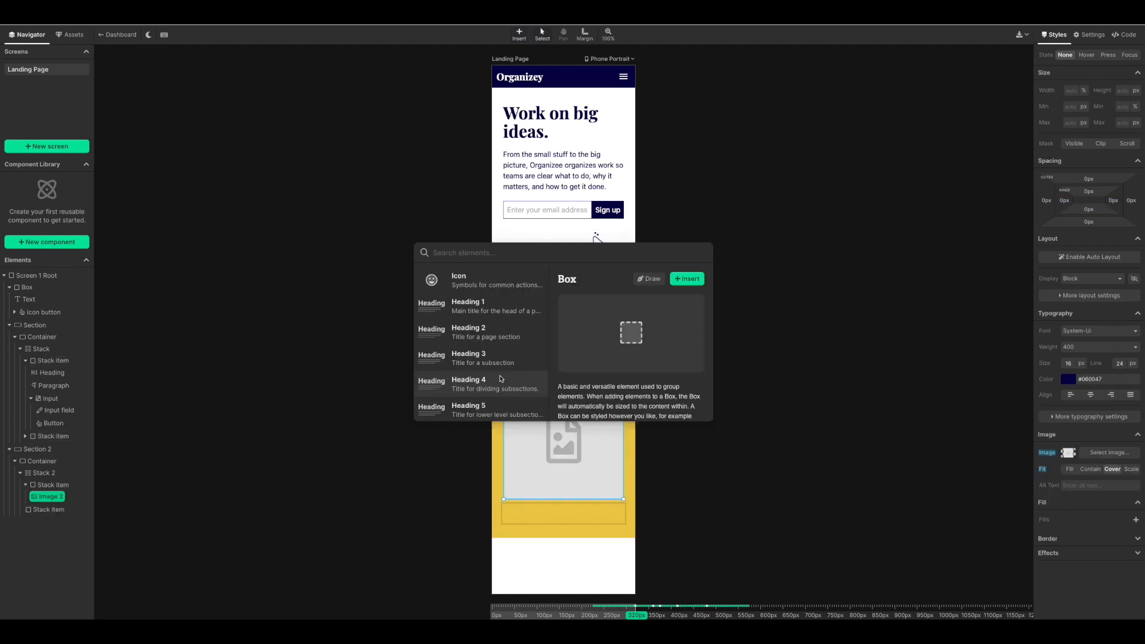
{"action": "left_click_drag", "start_coordinate": [500, 378], "coordinate": [583, 484]}
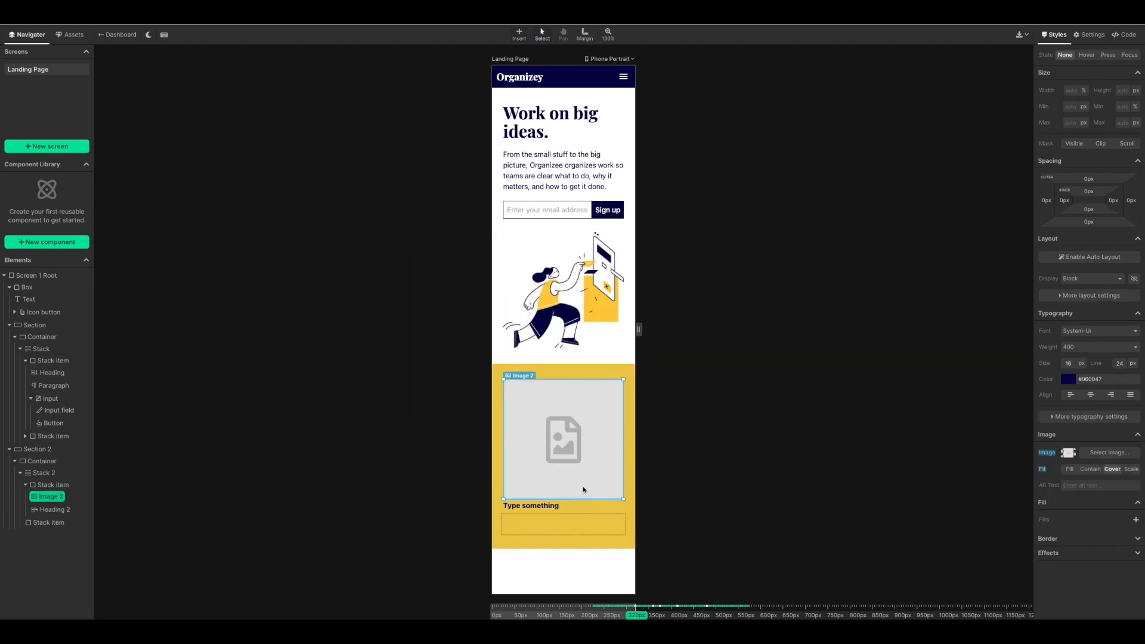
{"action": "key", "text": "i"}
{"action": "scroll", "coordinate": [506, 395], "scroll_direction": "down", "scroll_amount": 5}
{"action": "left_click_drag", "start_coordinate": [505, 394], "coordinate": [582, 517]}
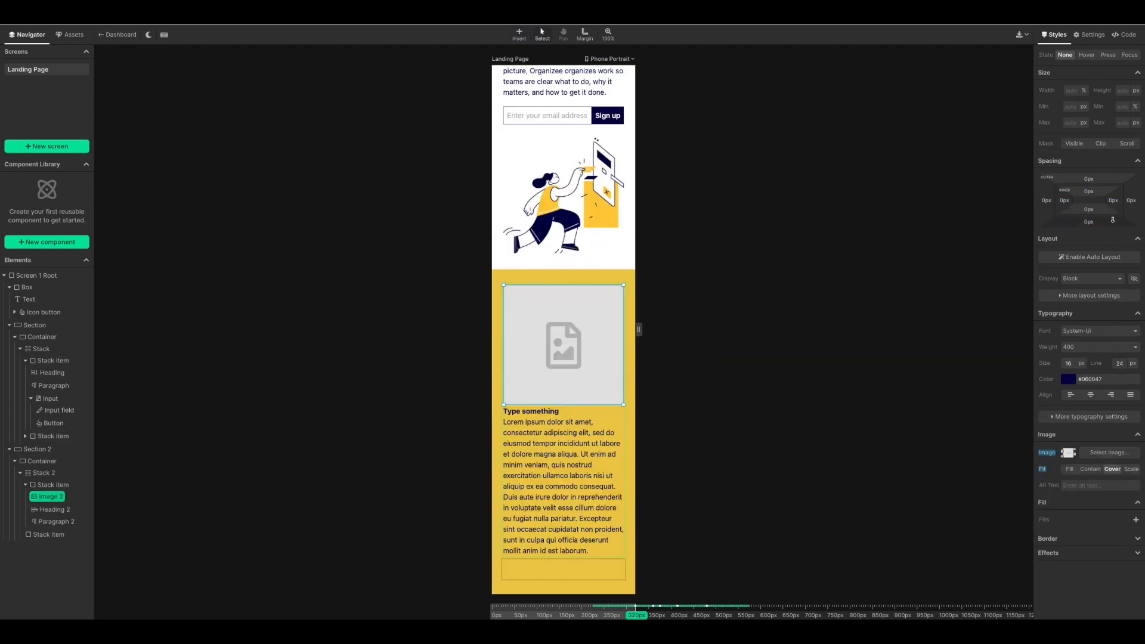
Step: Add a bottom margin to the placeholder image, and give the heading the Playfair Display font and a 20 px bottom margin
{"action": "left_click_drag", "start_coordinate": [1112, 221], "coordinate": [1112, 228]}
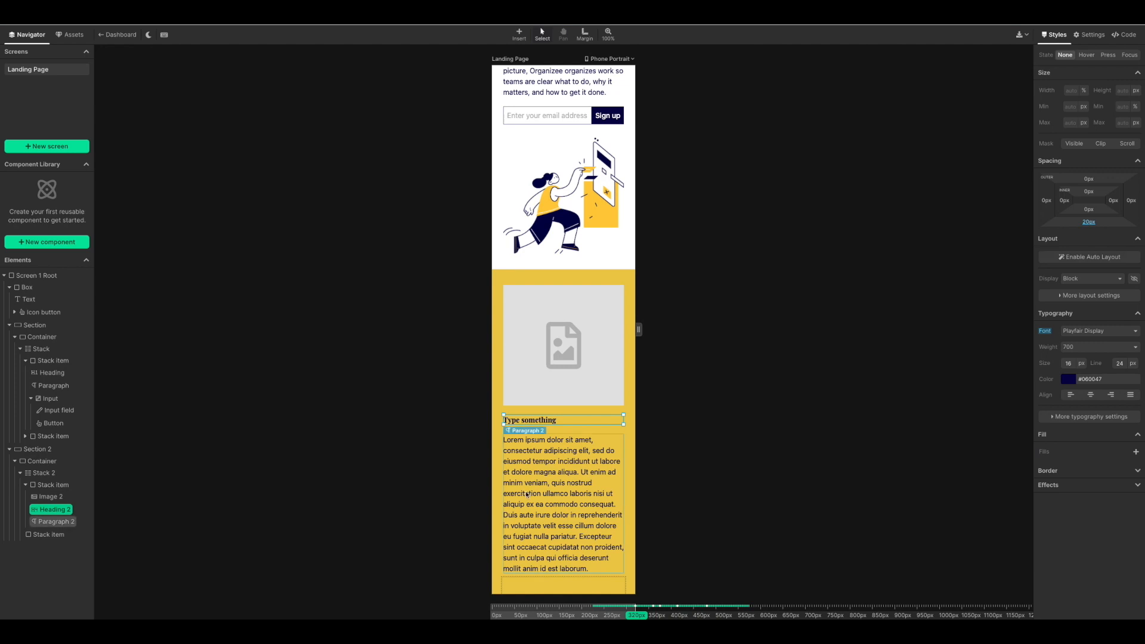
{"action": "scroll", "coordinate": [530, 494], "scroll_direction": "down", "scroll_amount": 2}
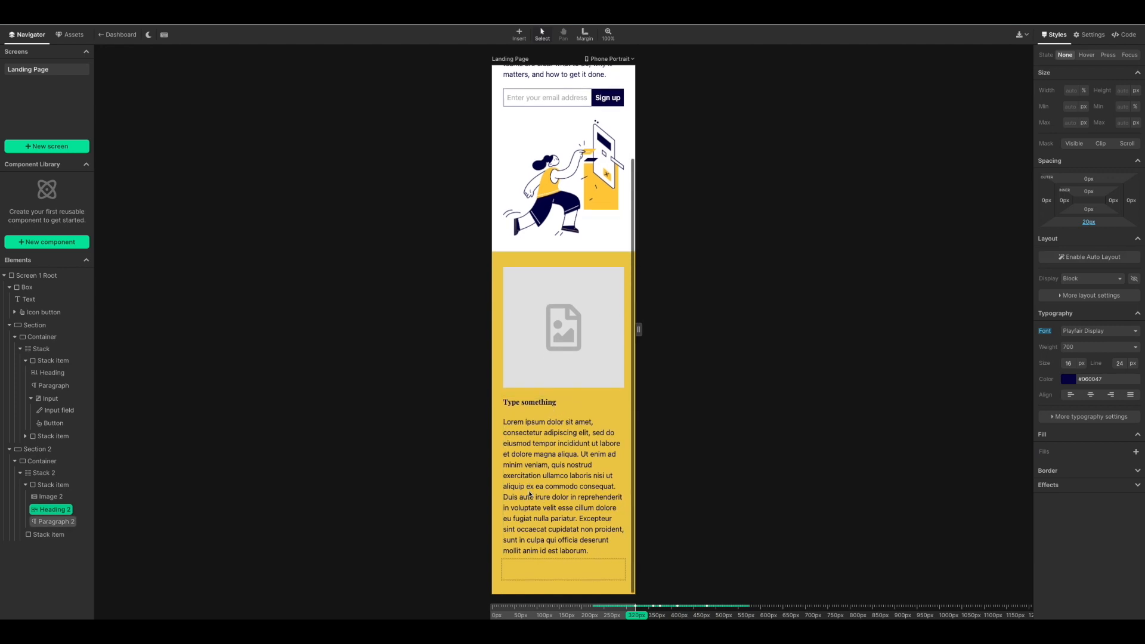
Step: Duplicate the stack item holding the image, heading and paragraph twice
{"action": "left_click", "coordinate": [590, 395]}
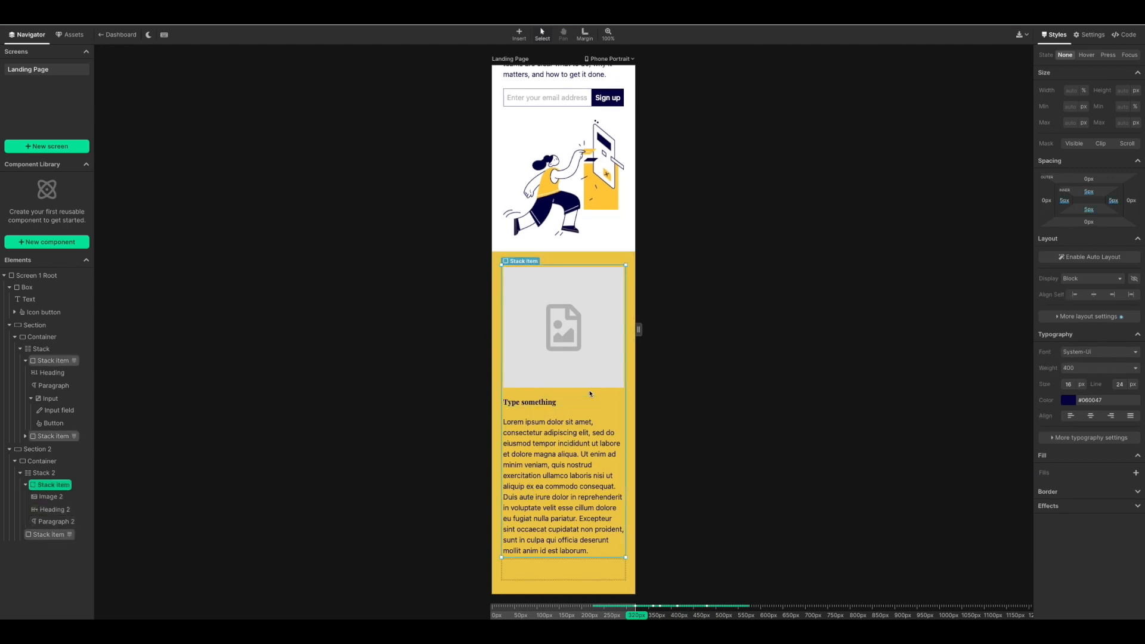
{"action": "key", "text": "super+d"}
{"action": "key", "text": "super+d"}
{"action": "scroll", "coordinate": [590, 394], "scroll_direction": "down", "scroll_amount": 9}
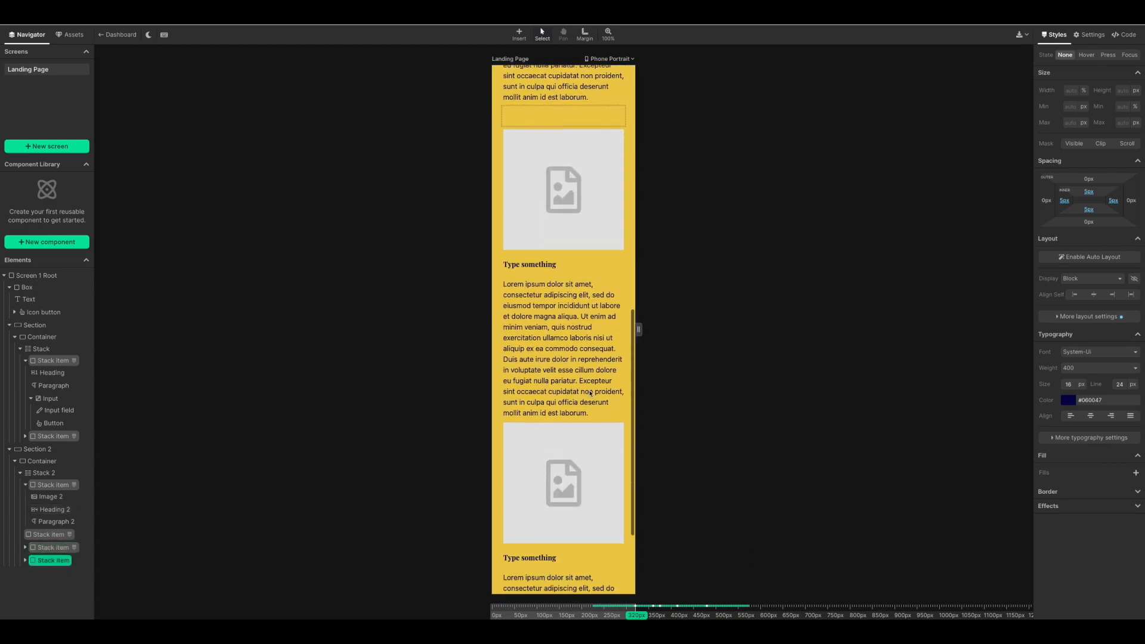
{"action": "scroll", "coordinate": [567, 499], "scroll_direction": "down", "scroll_amount": 1}
{"action": "scroll", "coordinate": [602, 483], "scroll_direction": "up", "scroll_amount": 12}
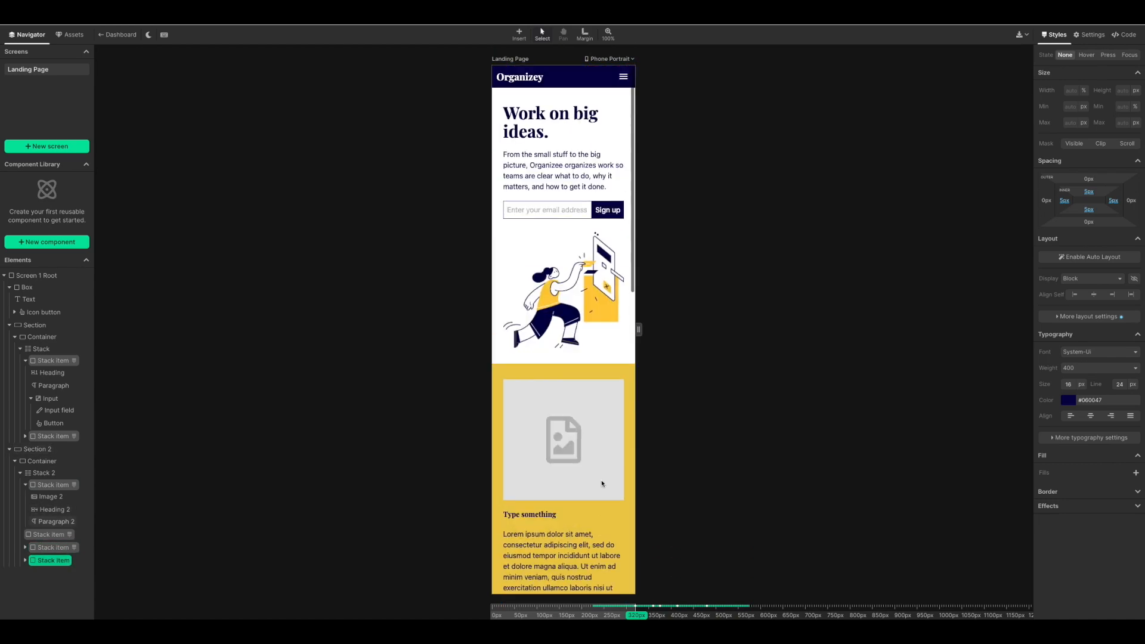
Step: Fill the yellow section's three image placeholders with the clock, document and target icons, reducing them to about 65 by 65 px
{"action": "scroll", "coordinate": [603, 482], "scroll_direction": "down", "scroll_amount": 1}
{"action": "scroll", "coordinate": [602, 483], "scroll_direction": "down", "scroll_amount": 3}
{"action": "left_click", "coordinate": [602, 483]}
{"action": "left_click", "coordinate": [69, 34]}
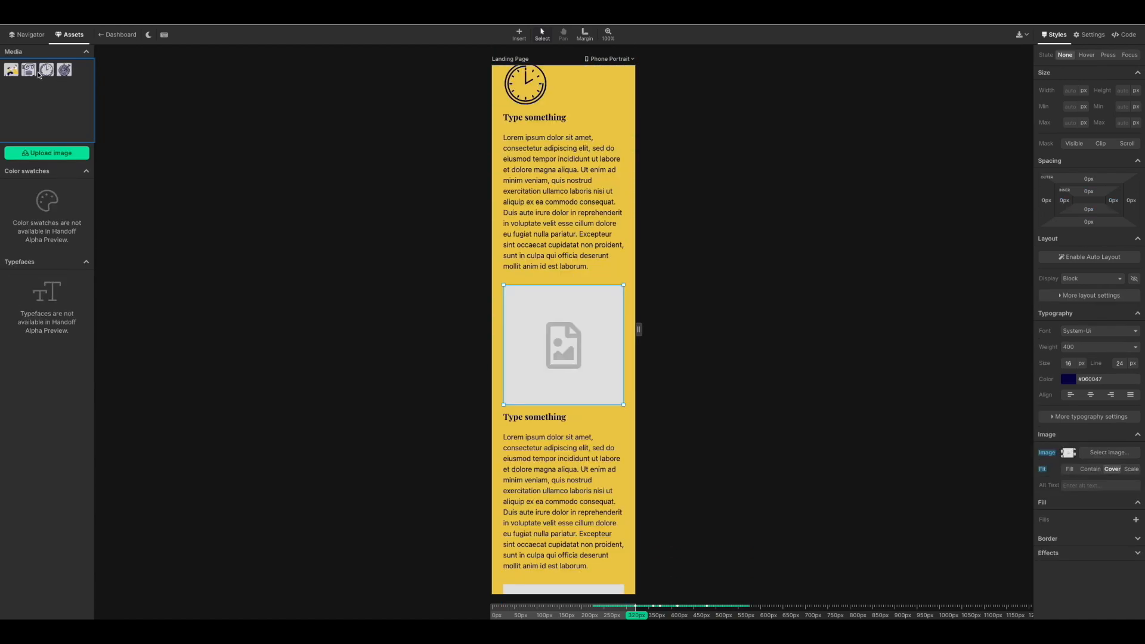
{"action": "left_click_drag", "start_coordinate": [38, 71], "coordinate": [582, 387]}
{"action": "scroll", "coordinate": [561, 391], "scroll_direction": "down", "scroll_amount": 3}
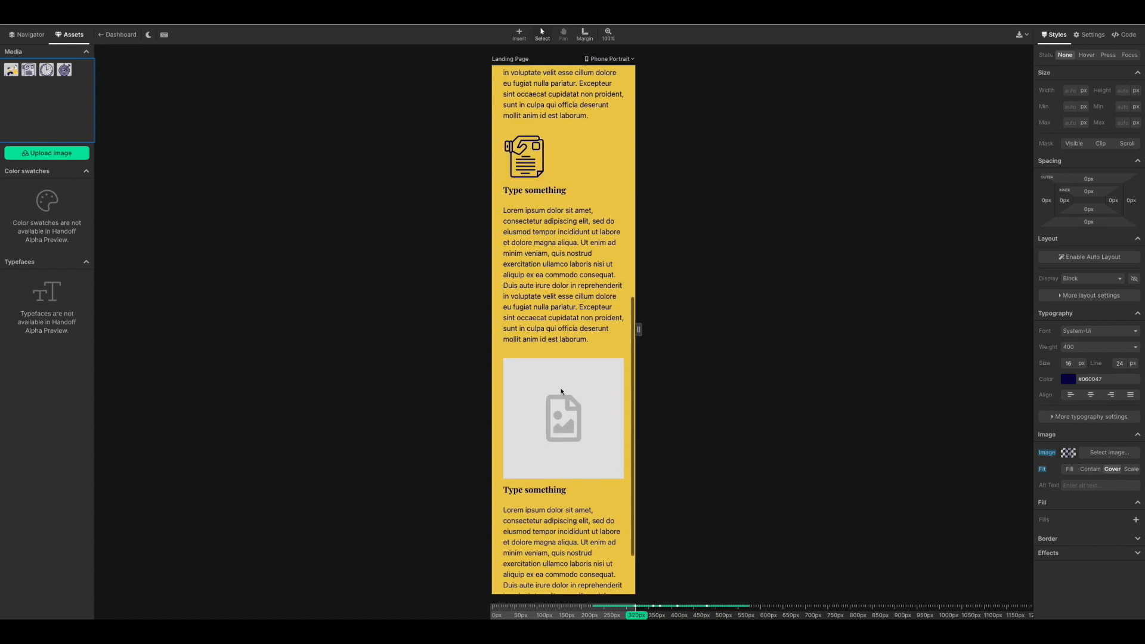
{"action": "left_click_drag", "start_coordinate": [64, 70], "coordinate": [582, 428]}
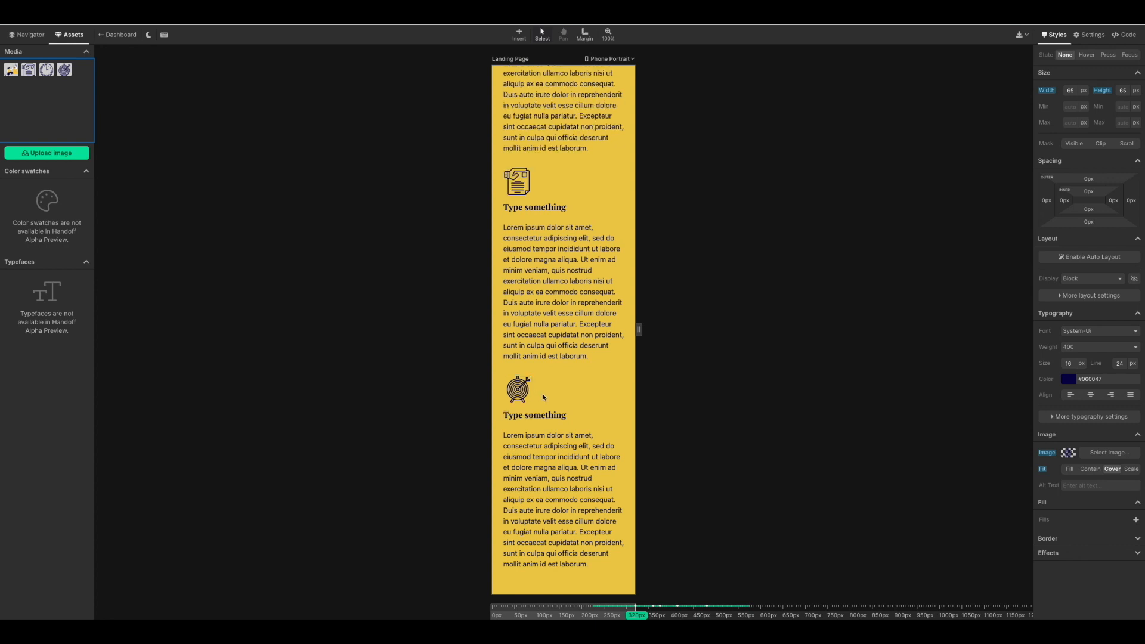
Step: Insert a new section below the yellow one and place a stack in its container
{"action": "left_click", "coordinate": [557, 399]}
{"action": "left_click", "coordinate": [26, 33]}
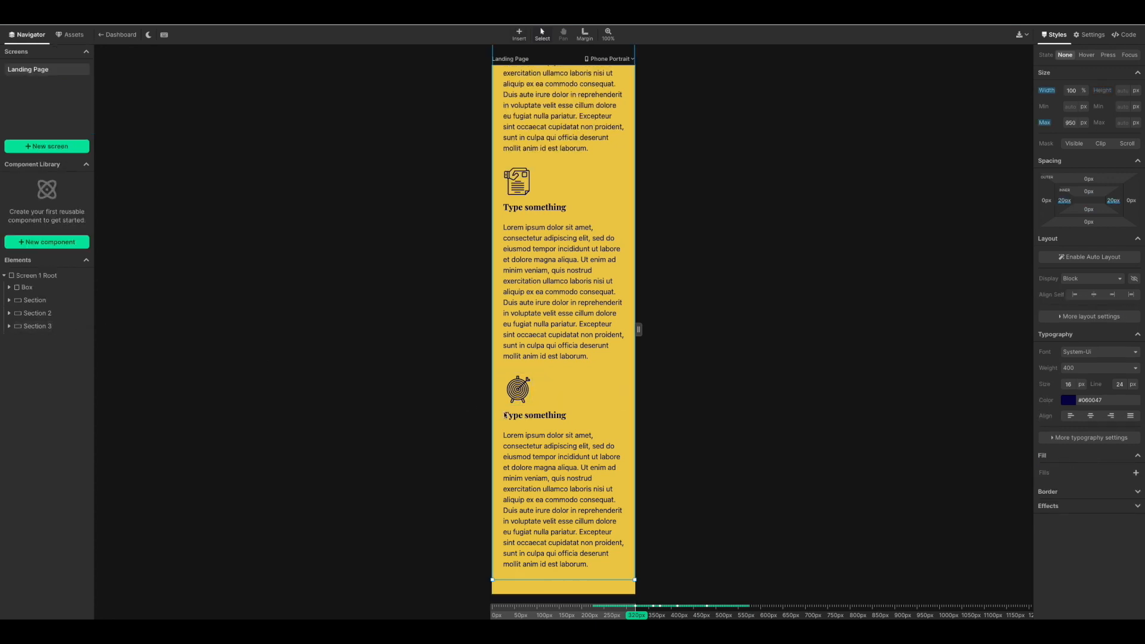
{"action": "scroll", "coordinate": [582, 448], "scroll_direction": "down", "scroll_amount": 1}
{"action": "left_click", "coordinate": [519, 35]}
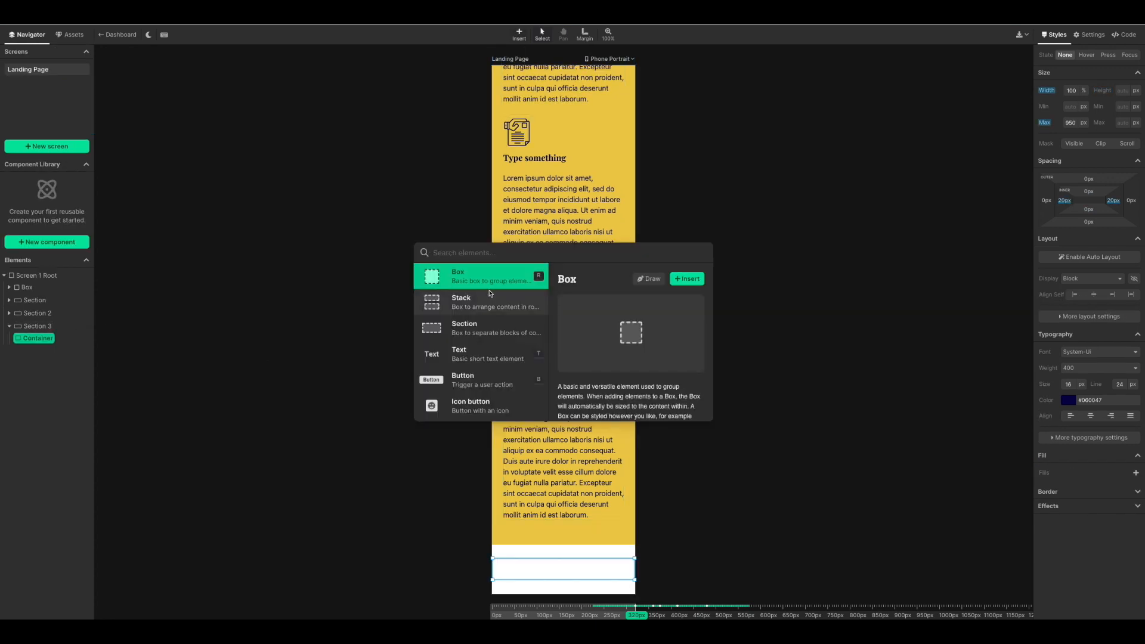
{"action": "left_click_drag", "start_coordinate": [489, 293], "coordinate": [520, 574]}
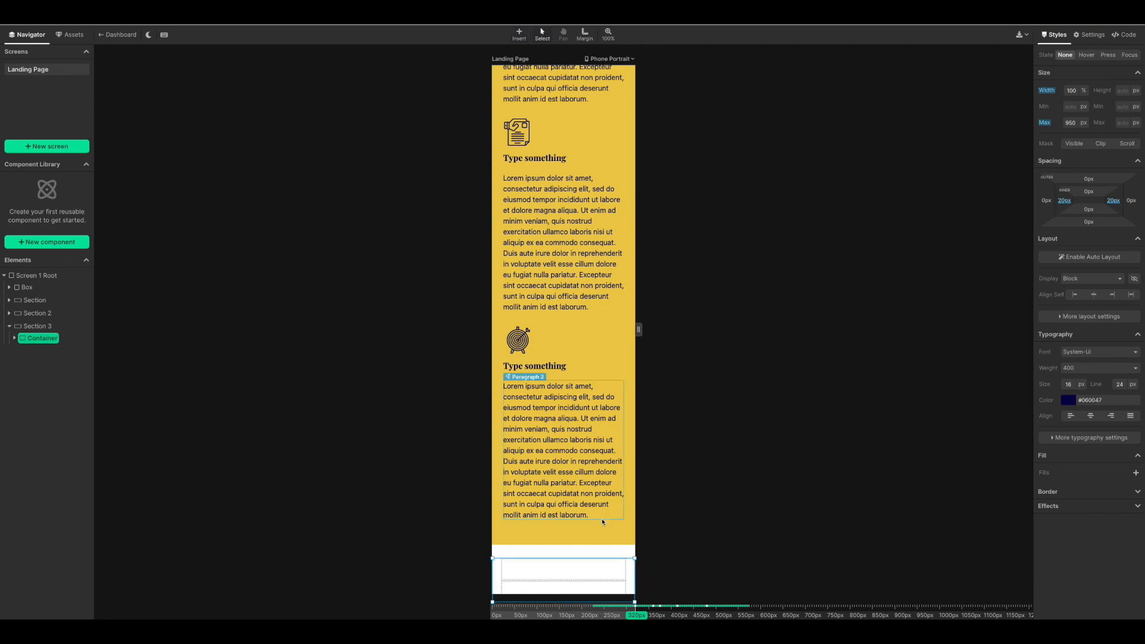
Step: Insert an image into the new stack's first item and a 20 px heading, a paragraph and a button into its second
{"action": "left_click", "coordinate": [578, 548]}
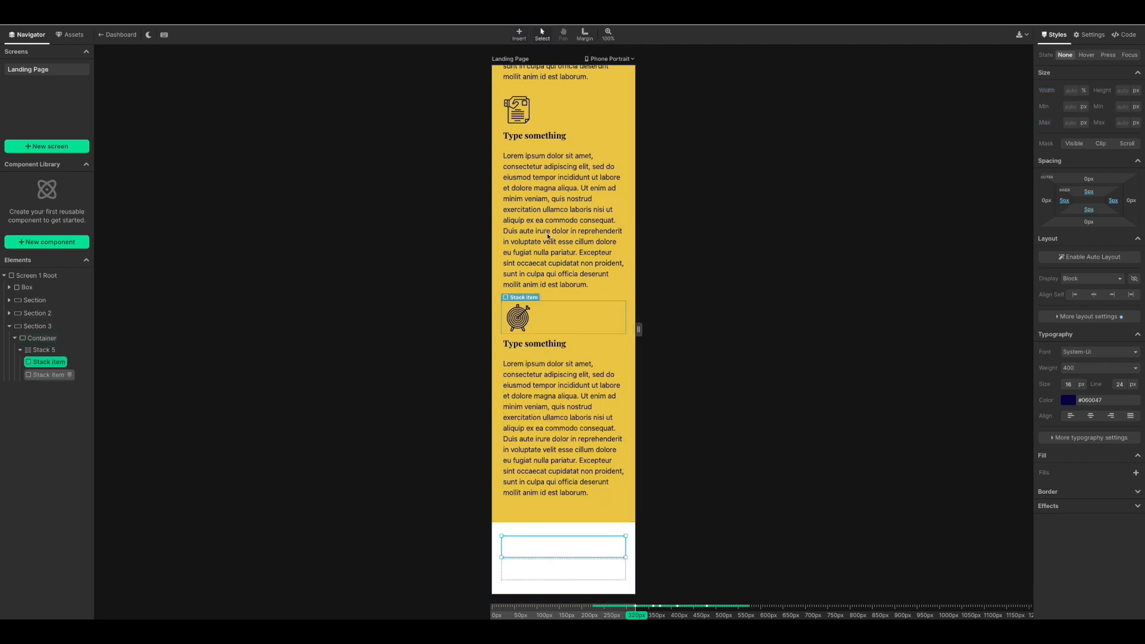
{"action": "left_click", "coordinate": [517, 37]}
{"action": "scroll", "coordinate": [459, 322], "scroll_direction": "down", "scroll_amount": 5}
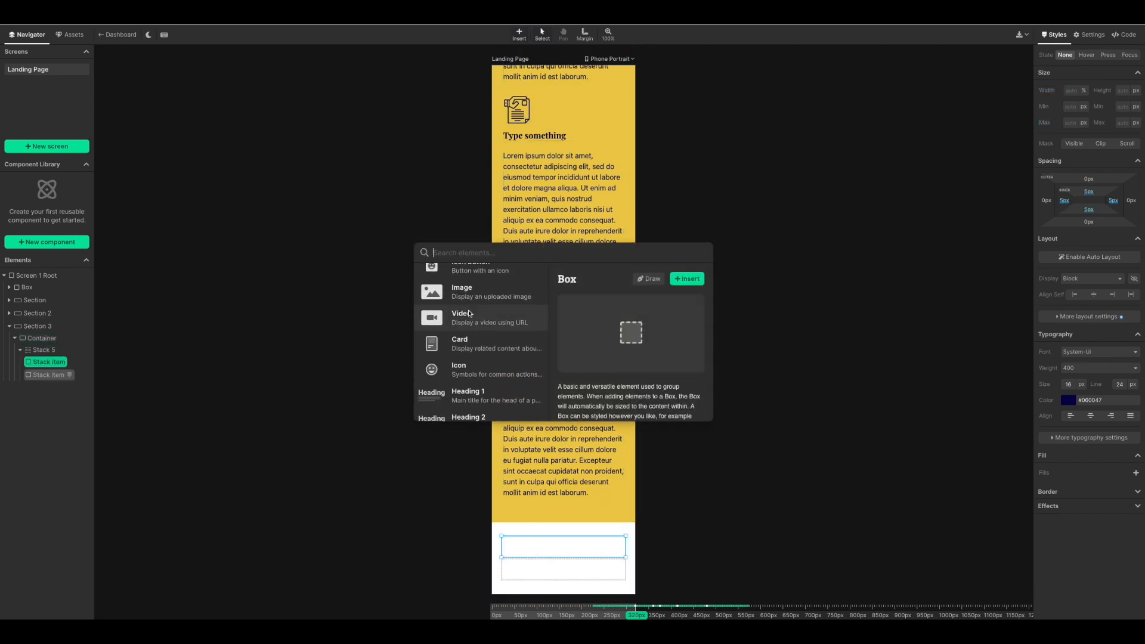
{"action": "left_click_drag", "start_coordinate": [472, 295], "coordinate": [575, 550]}
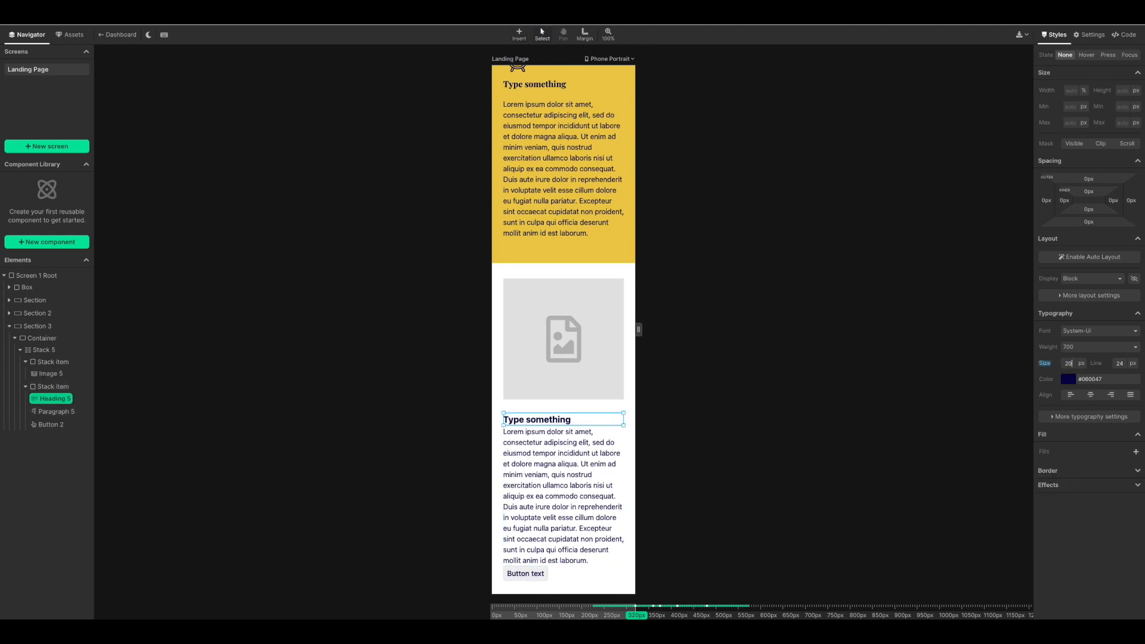
Step: Label the button "Read more" and duplicate the white section into three, each with its own scaled-down illustration
{"action": "left_click", "coordinate": [536, 575]}
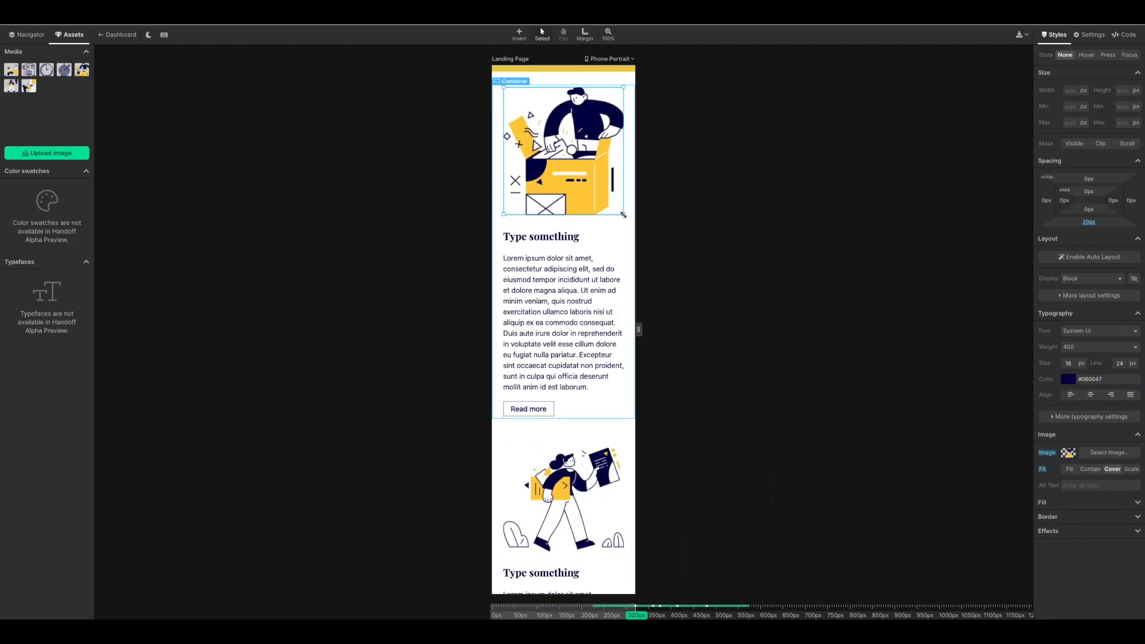
{"action": "left_click_drag", "start_coordinate": [623, 213], "coordinate": [591, 182]}
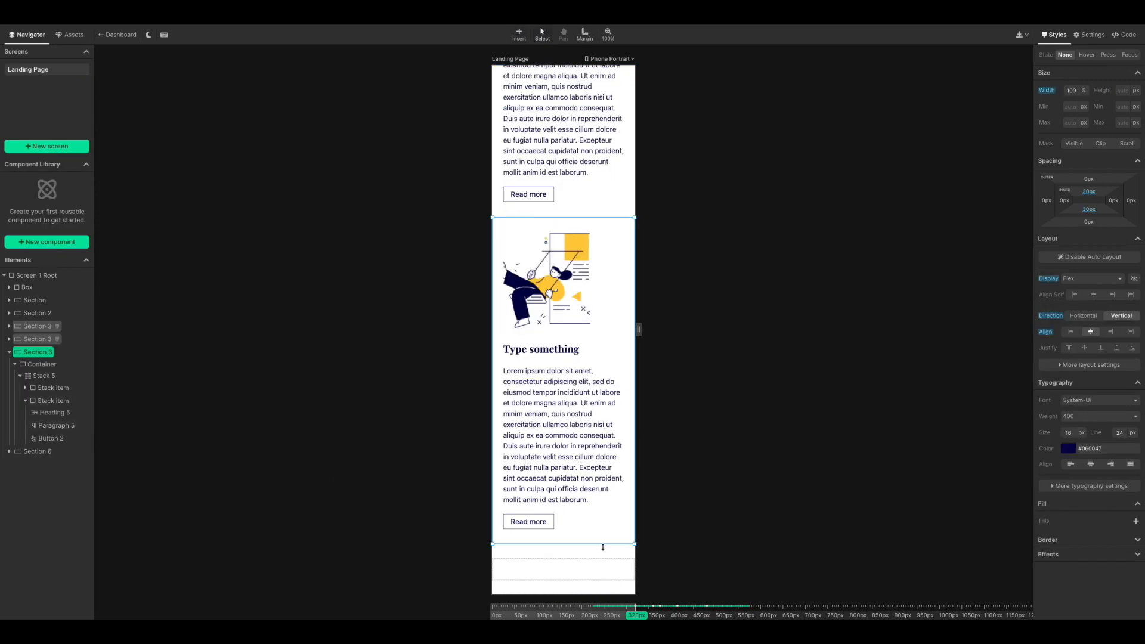
Step: Add a section at the end of the page with a #060047 fill and white text
{"action": "left_click", "coordinate": [603, 553]}
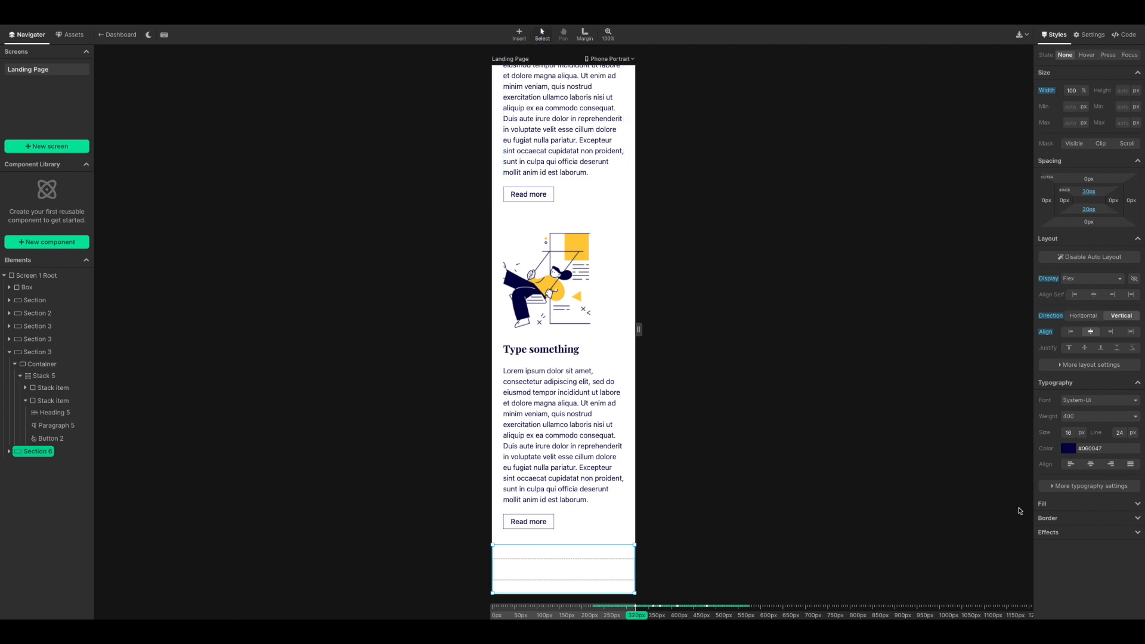
{"action": "left_click", "coordinate": [1114, 506]}
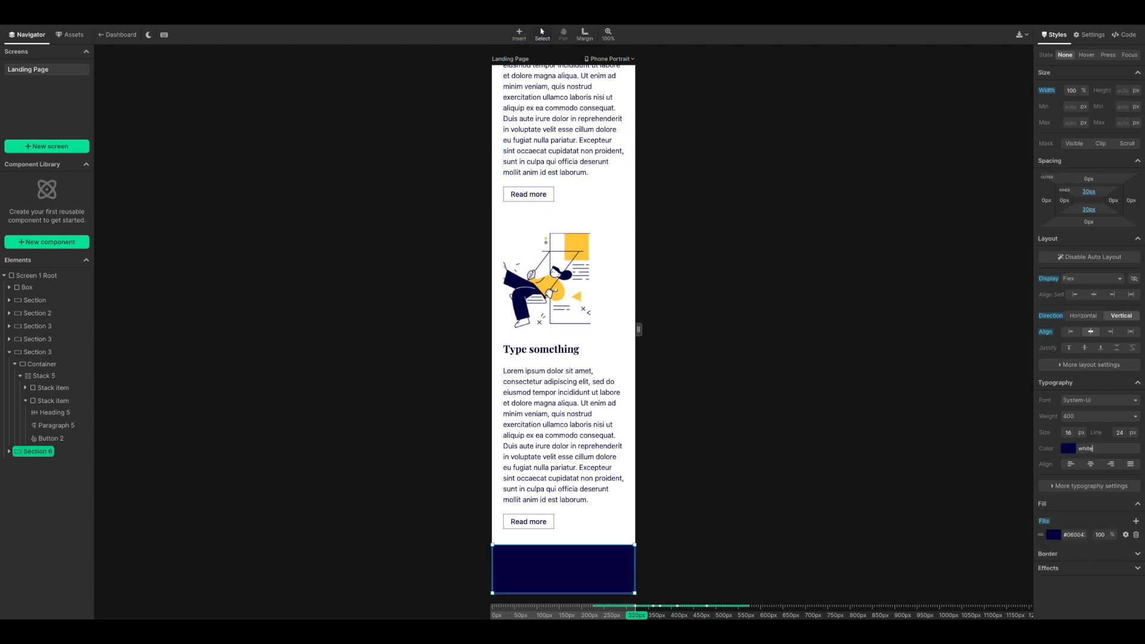
Step: Insert a Playfair Display heading into the dark section and centre the section's text
{"action": "left_click", "coordinate": [519, 34]}
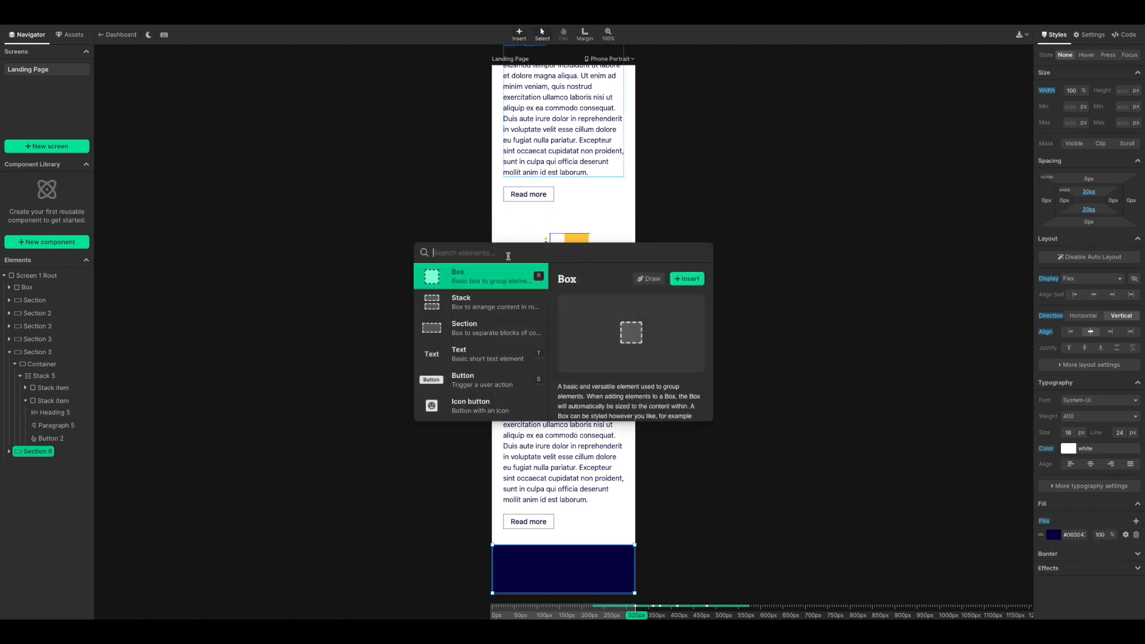
{"action": "scroll", "coordinate": [499, 323], "scroll_direction": "down", "scroll_amount": 5}
{"action": "left_click", "coordinate": [499, 323]}
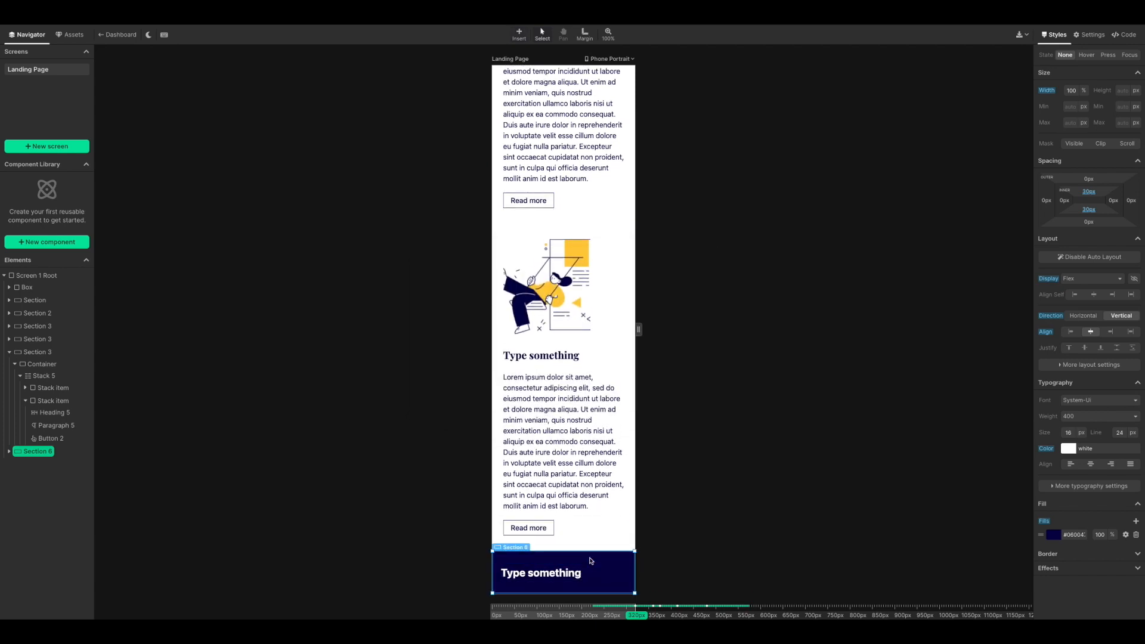
{"action": "left_click", "coordinate": [1090, 463]}
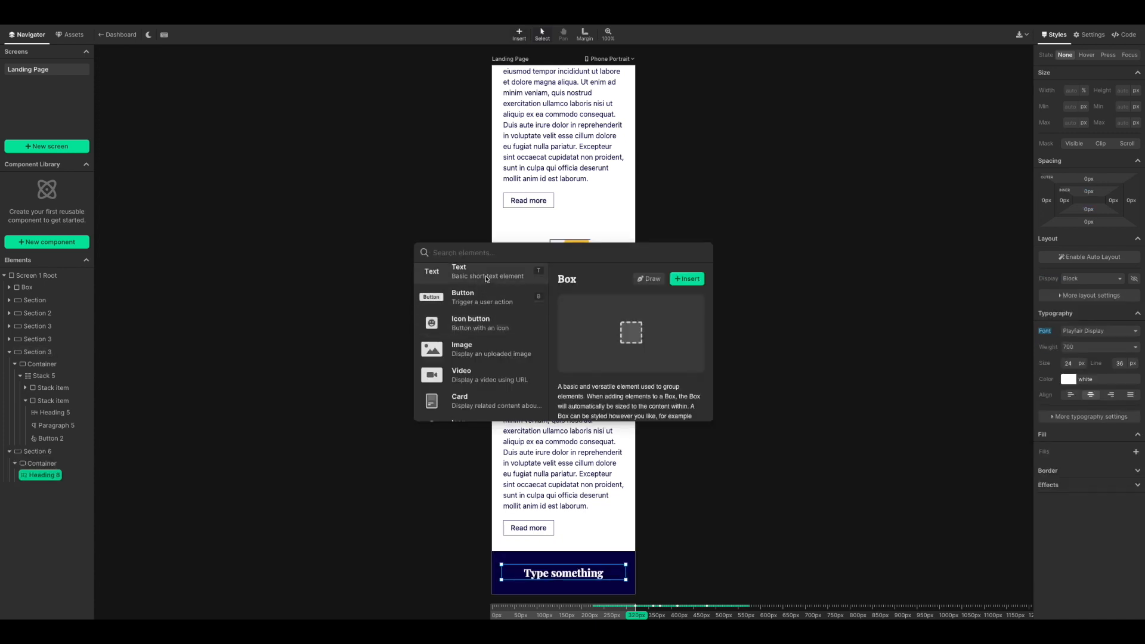
Step: Add a text line and a yellow "Sign up" button below the dark section's heading, and set the heading to "Get started today"
{"action": "left_click_drag", "start_coordinate": [486, 279], "coordinate": [576, 578]}
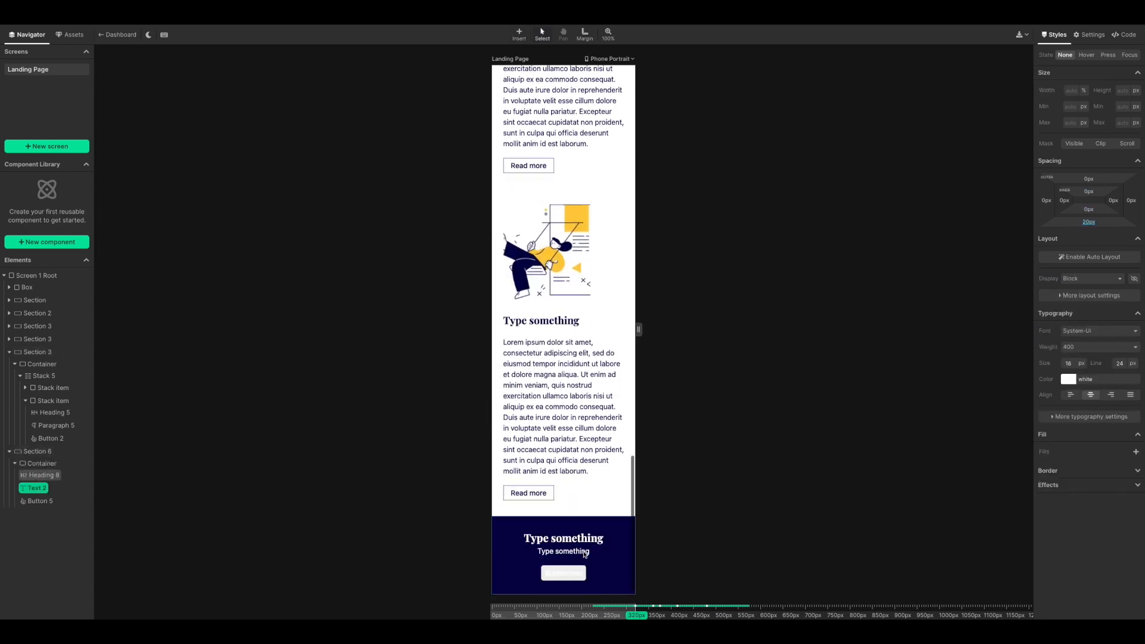
{"action": "left_click", "coordinate": [564, 573]}
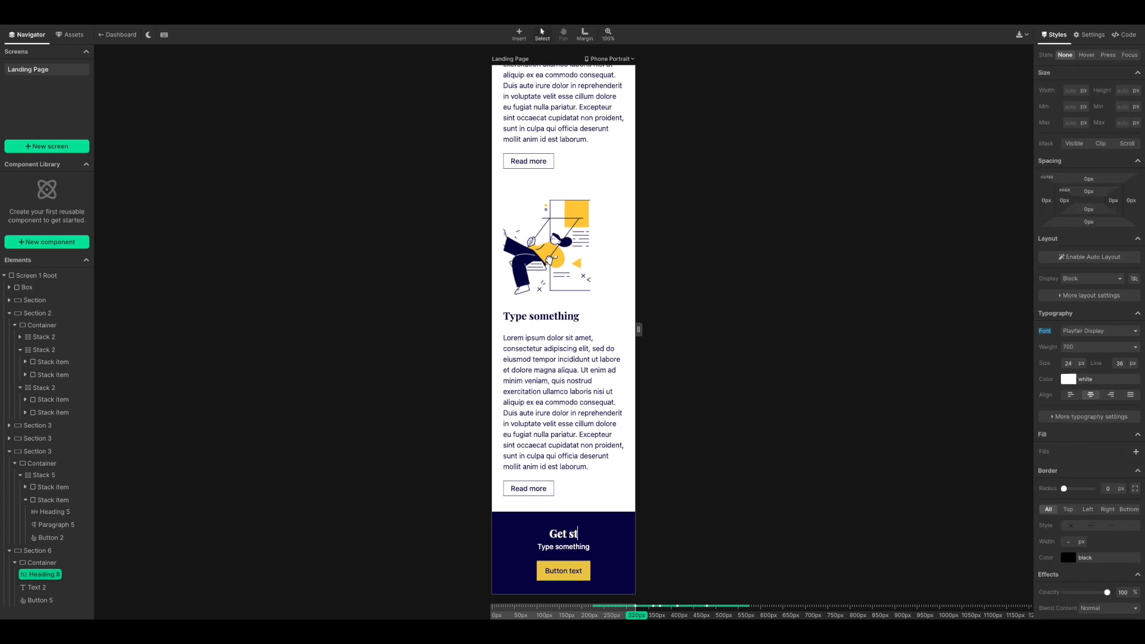
{"action": "type", "text": "arted today"}
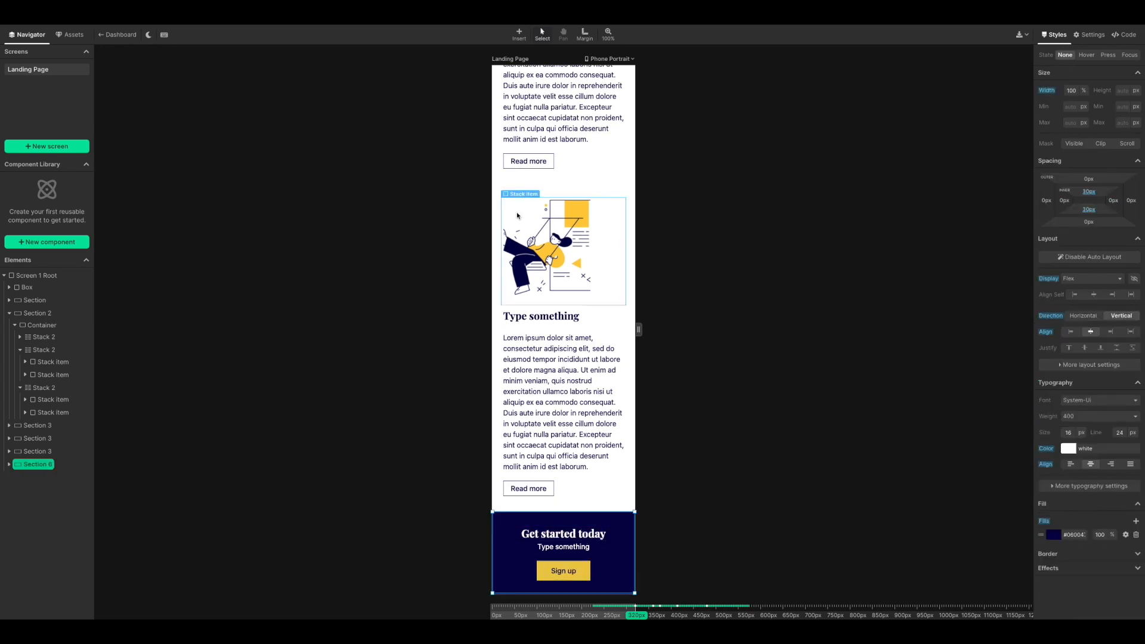
Step: Insert a section below the dark one and give it a single #fff7da fill
{"action": "left_click", "coordinate": [520, 38]}
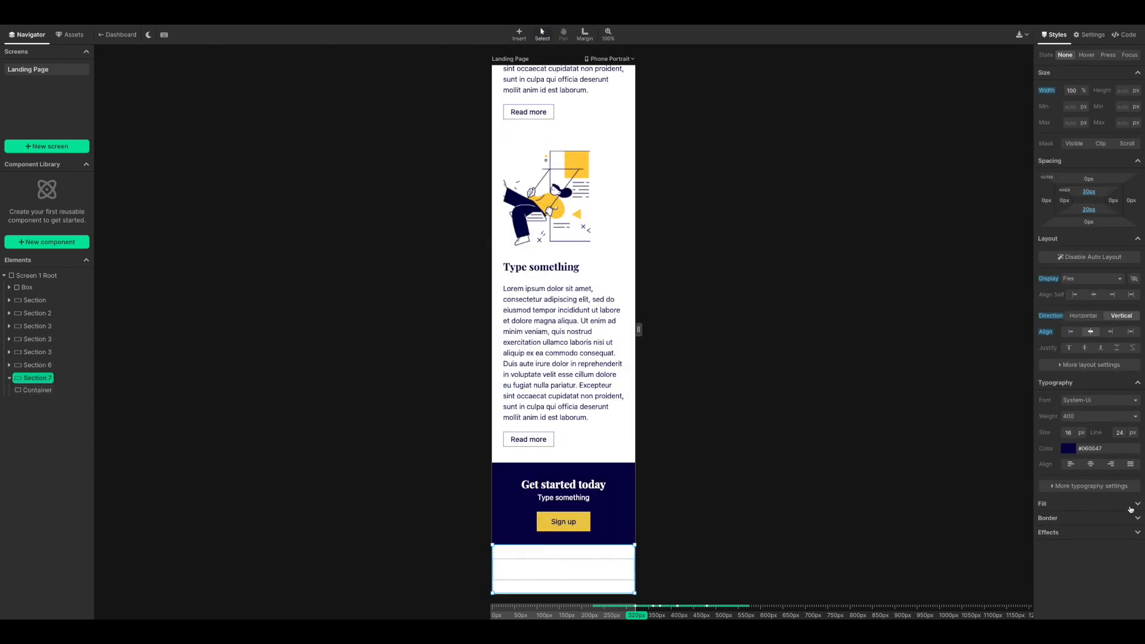
{"action": "left_click", "coordinate": [1131, 509]}
{"action": "left_click", "coordinate": [1137, 522]}
{"action": "left_click", "coordinate": [1136, 522]}
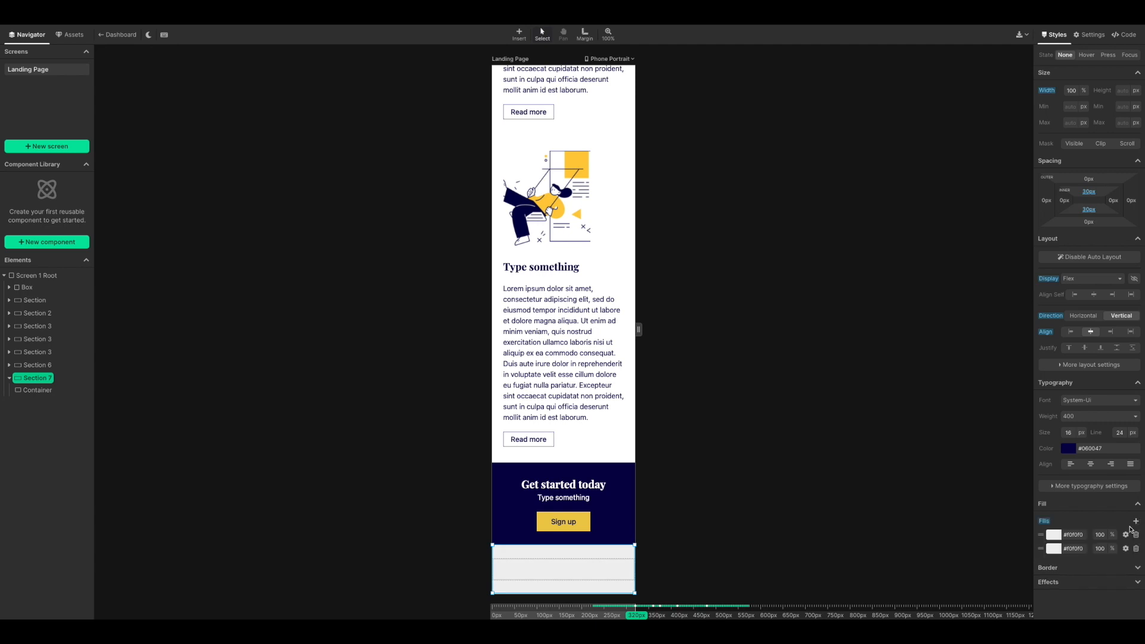
{"action": "left_click", "coordinate": [1078, 538]}
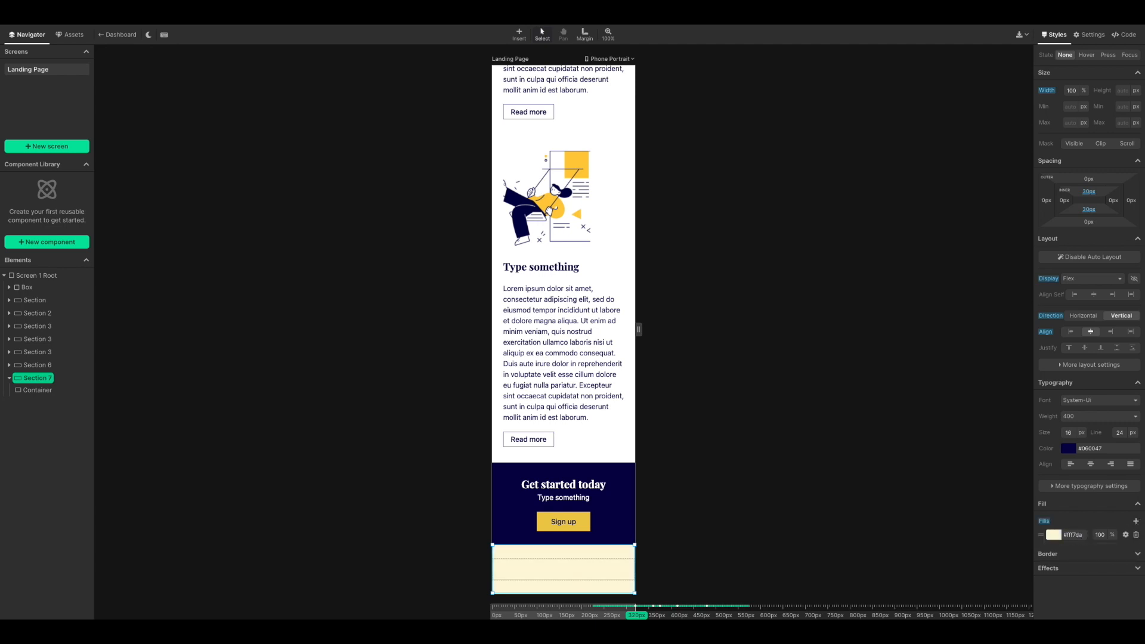
Step: Insert the text "Organizey" into the cream section and set its font to Playfair Display
{"action": "left_click", "coordinate": [519, 34]}
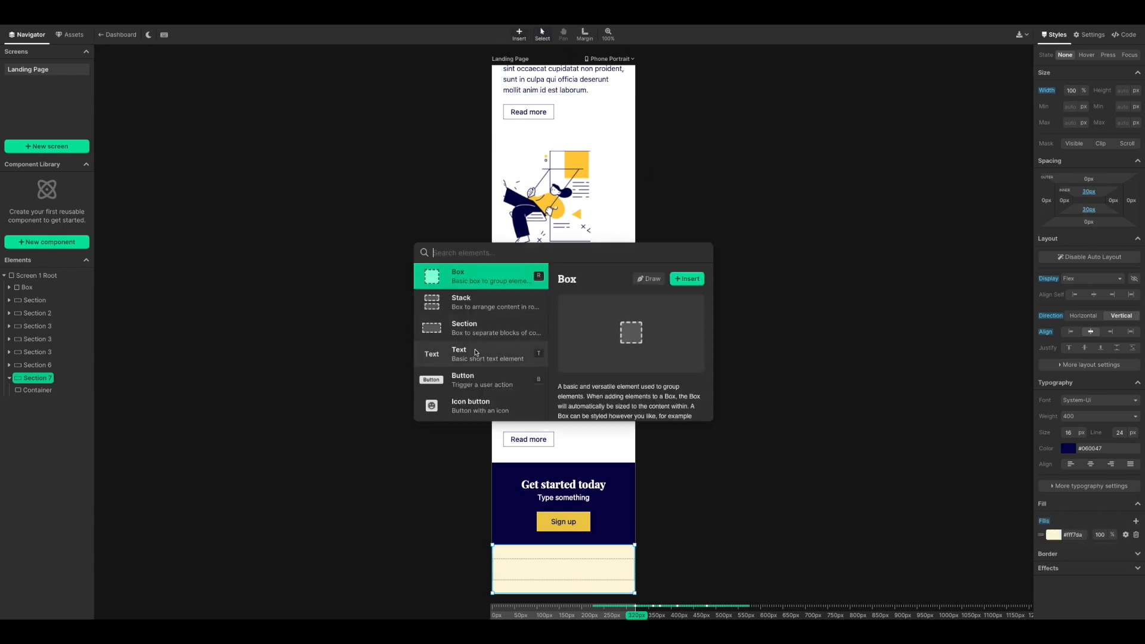
{"action": "left_click_drag", "start_coordinate": [477, 354], "coordinate": [557, 524]}
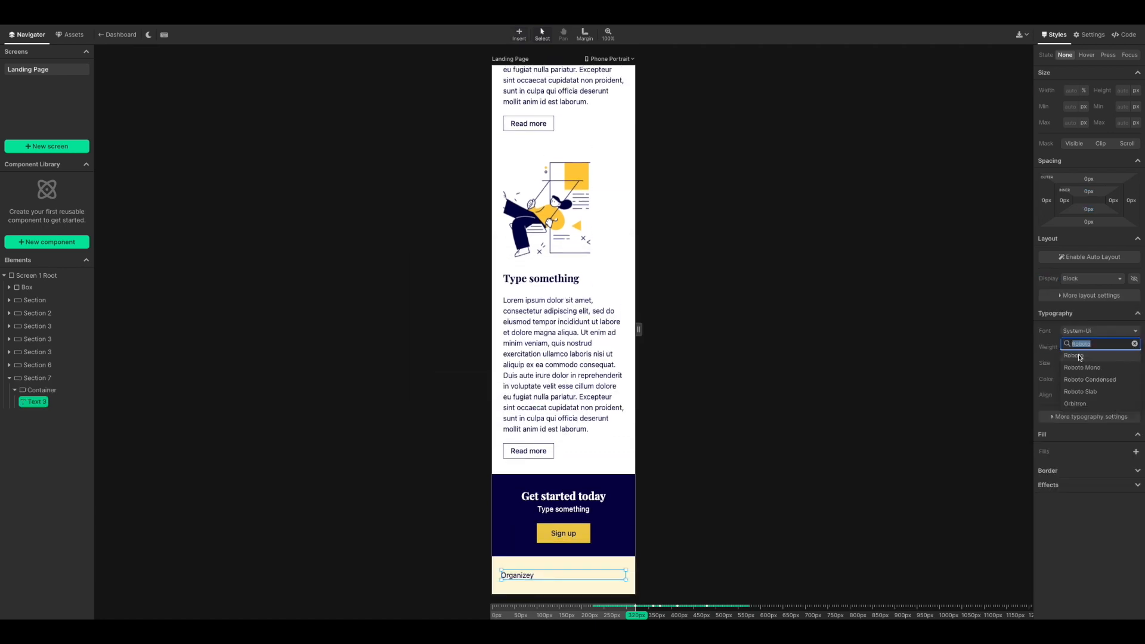
{"action": "type", "text": "Playf"}
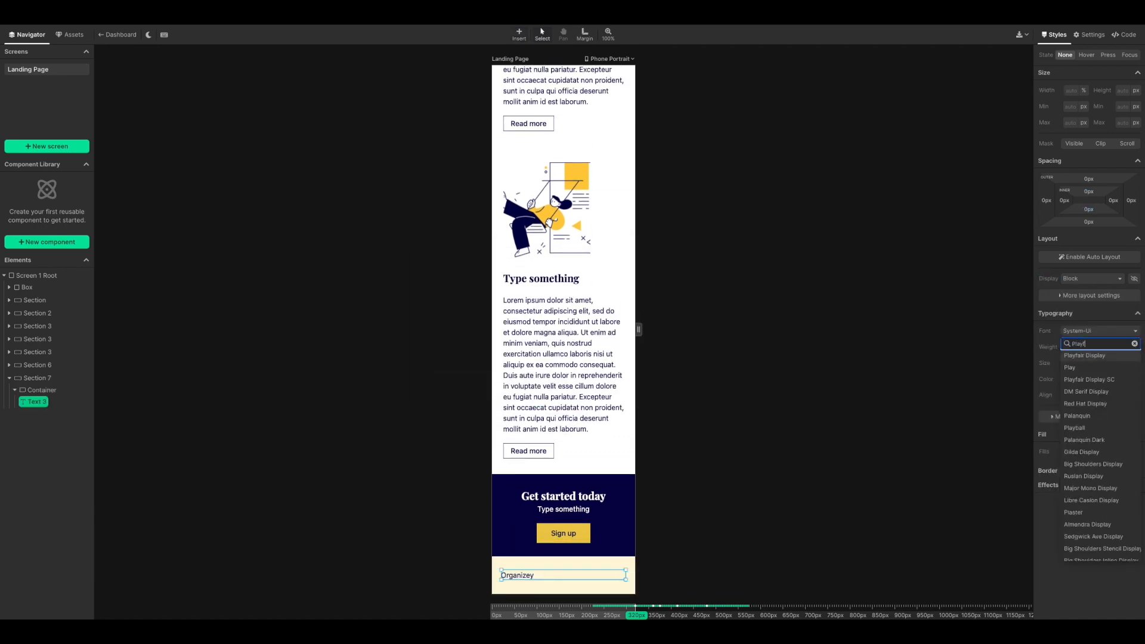
{"action": "left_click", "coordinate": [1083, 355]}
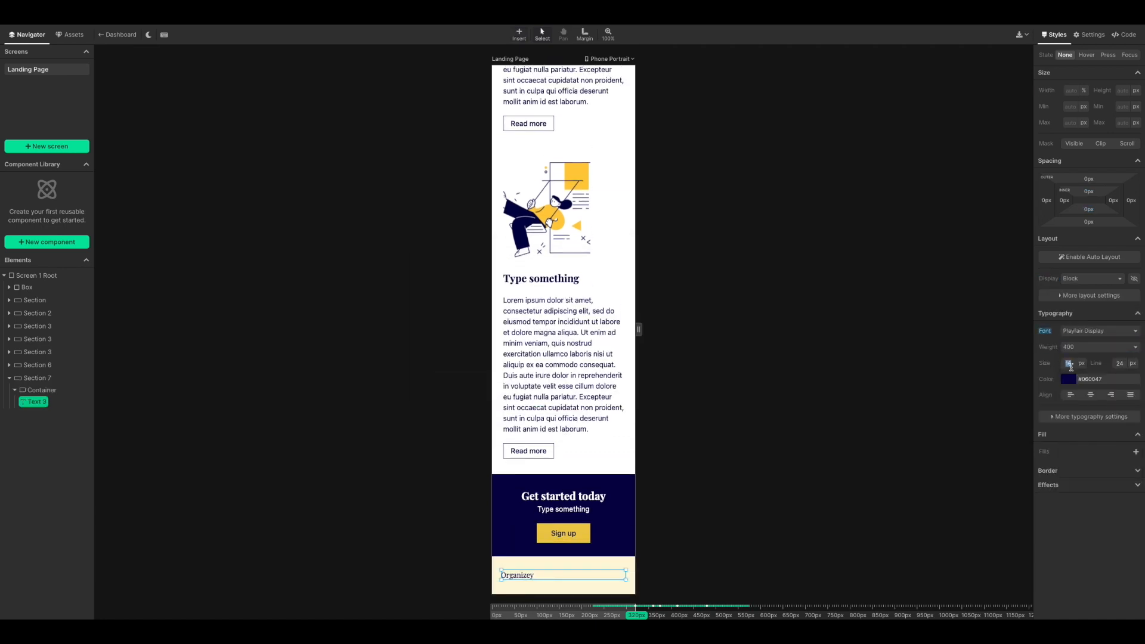
Step: Set the footer's "Organizey" text to 26 px and Semi Bold weight
{"action": "type", "text": "26"}
{"action": "key", "text": "Return"}
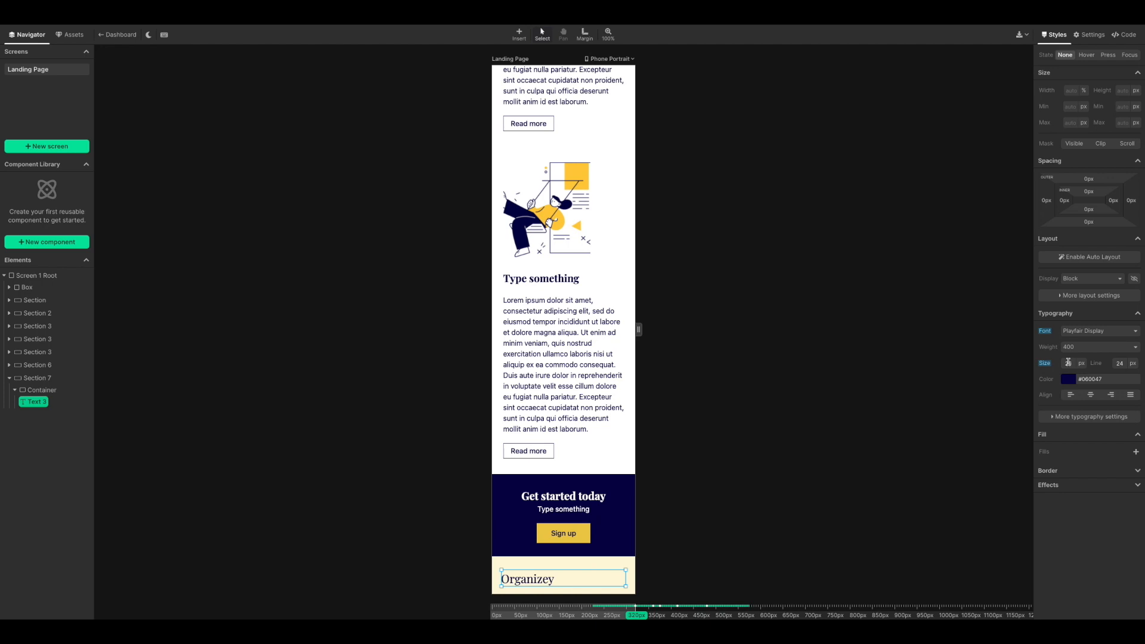
{"action": "left_click", "coordinate": [1099, 347]}
{"action": "left_click", "coordinate": [1077, 414]}
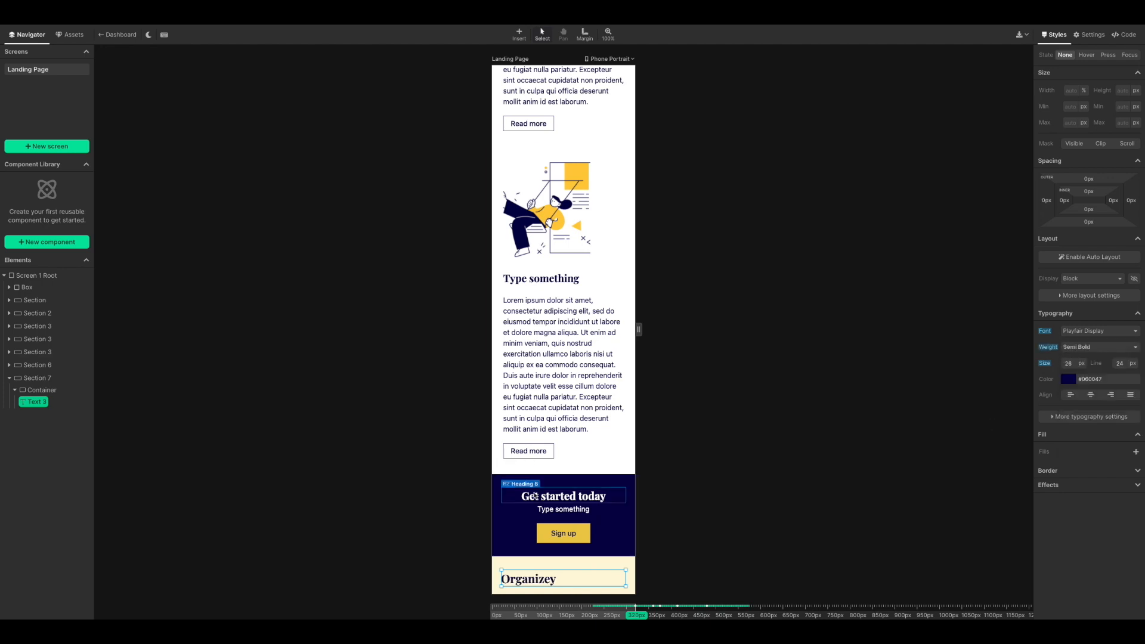
Step: Insert a stack below the "Organizey" text in the cream footer section
{"action": "scroll", "coordinate": [535, 496], "scroll_direction": "down", "scroll_amount": 1}
{"action": "left_click", "coordinate": [519, 34]}
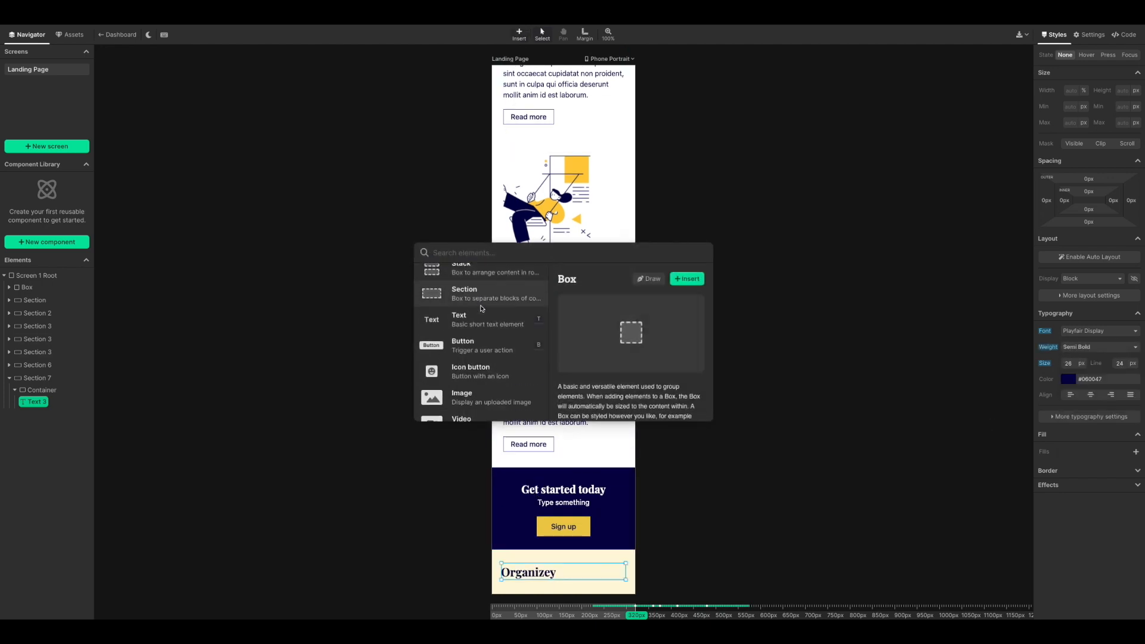
{"action": "left_click_drag", "start_coordinate": [472, 269], "coordinate": [556, 584]}
Step: Insert a small heading and a three-item list below it into the first item of the footer stack
{"action": "left_click", "coordinate": [566, 547]}
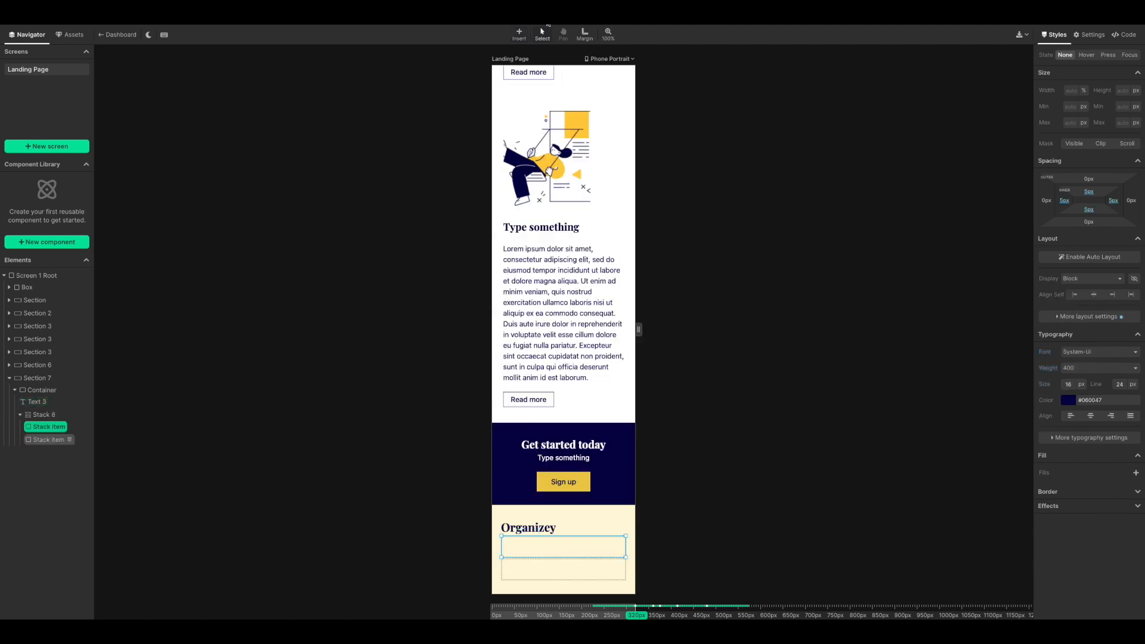
{"action": "left_click", "coordinate": [519, 34]}
{"action": "scroll", "coordinate": [466, 298], "scroll_direction": "down", "scroll_amount": 5}
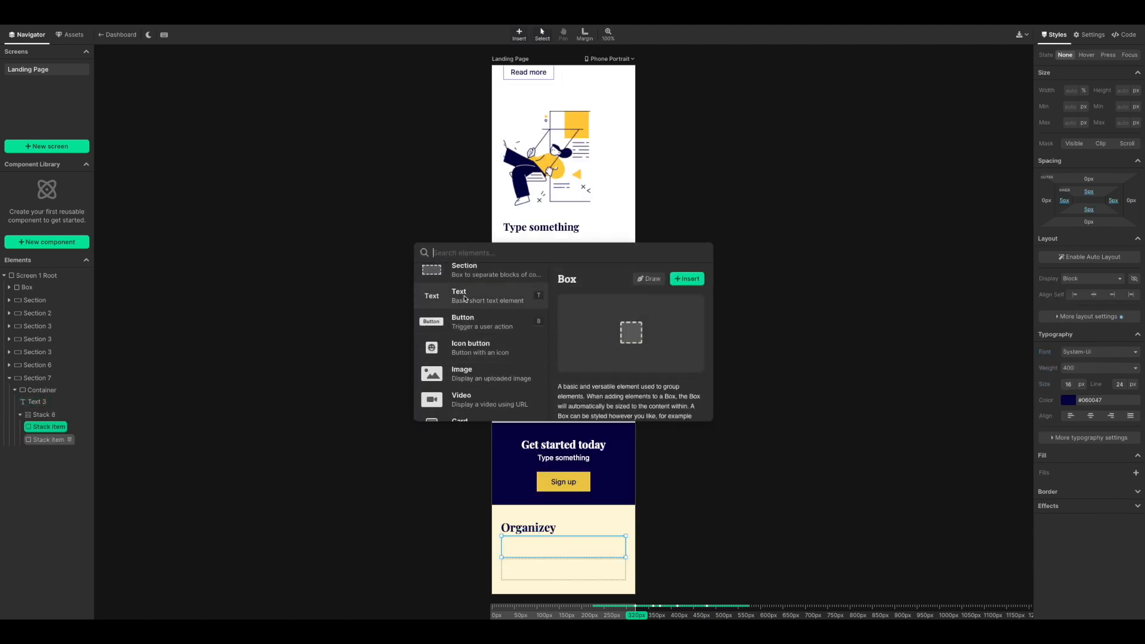
{"action": "scroll", "coordinate": [467, 298], "scroll_direction": "down", "scroll_amount": 2}
{"action": "left_click_drag", "start_coordinate": [468, 355], "coordinate": [560, 560]}
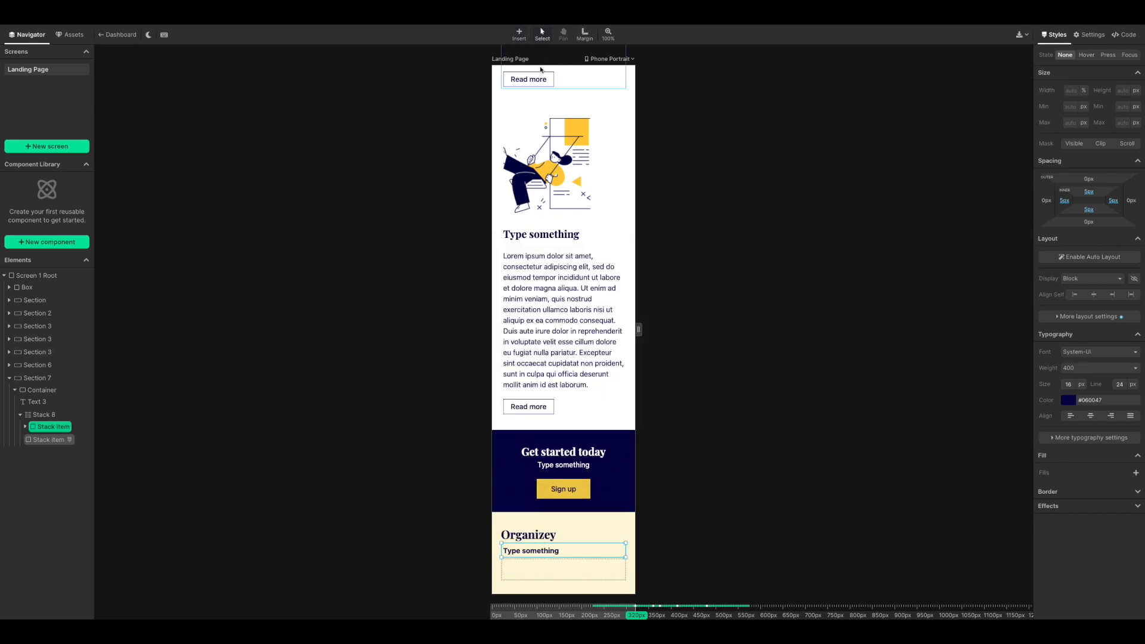
{"action": "left_click", "coordinate": [526, 41]}
{"action": "scroll", "coordinate": [477, 349], "scroll_direction": "down", "scroll_amount": 7}
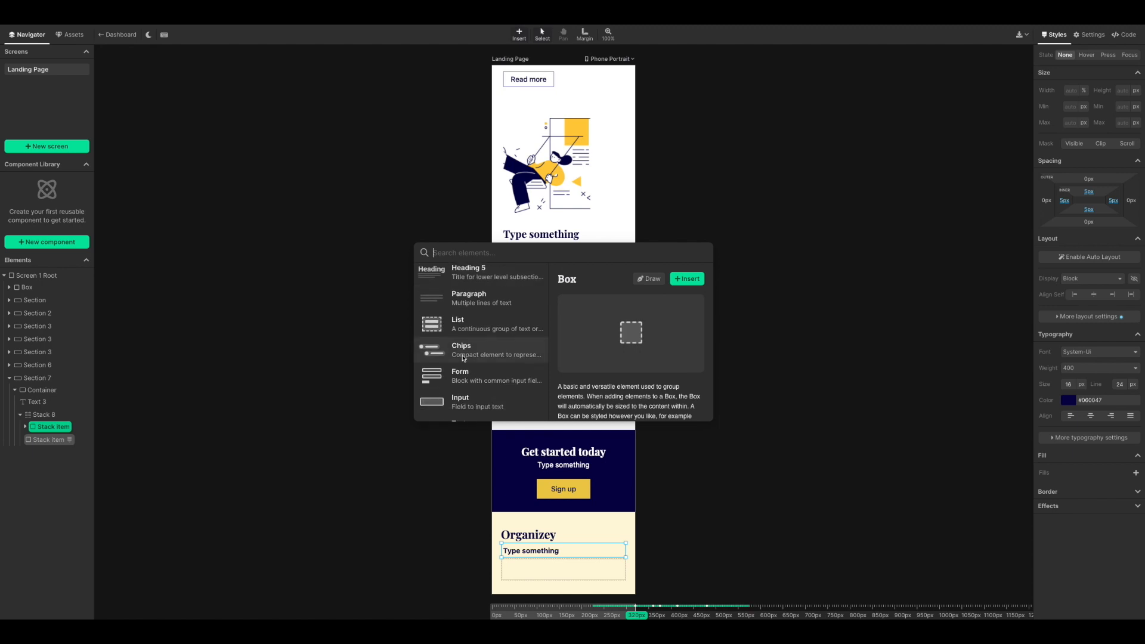
{"action": "left_click_drag", "start_coordinate": [477, 353], "coordinate": [549, 558]}
{"action": "scroll", "coordinate": [546, 536], "scroll_direction": "down", "scroll_amount": 2}
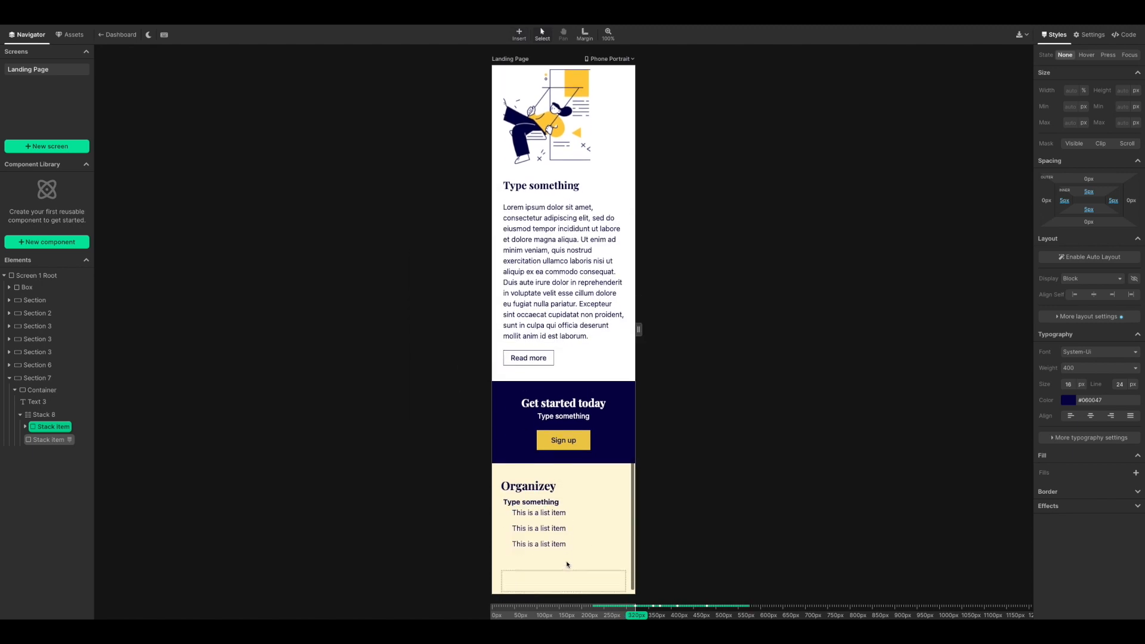
Step: Give the footer column's heading a 10 px bottom margin and label its list items "Services", "About" and "Contact"
{"action": "left_click", "coordinate": [524, 491]}
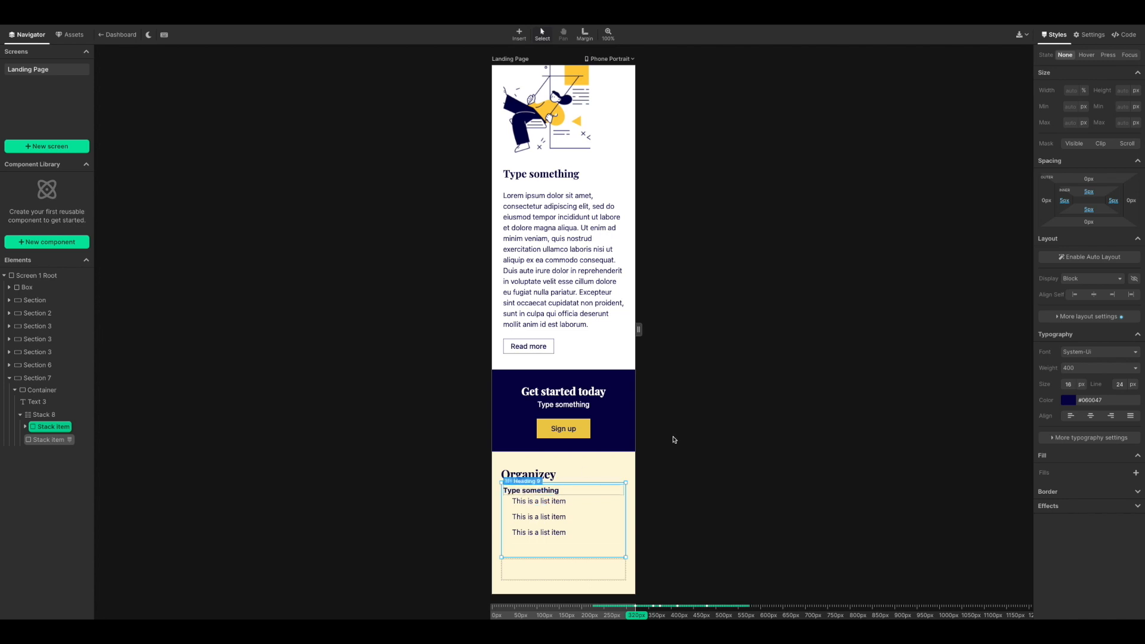
{"action": "left_click_drag", "start_coordinate": [1088, 222], "coordinate": [1097, 235]}
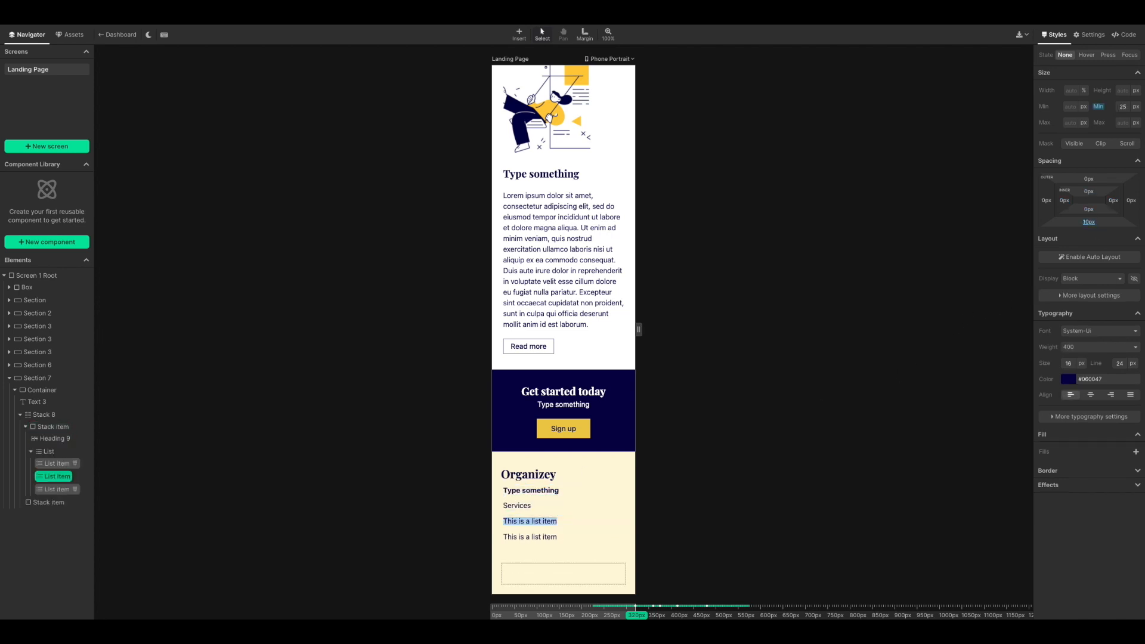
{"action": "type", "text": "About"}
{"action": "key", "text": "Down"}
{"action": "key", "text": "Return"}
{"action": "type", "text": "Contact"}
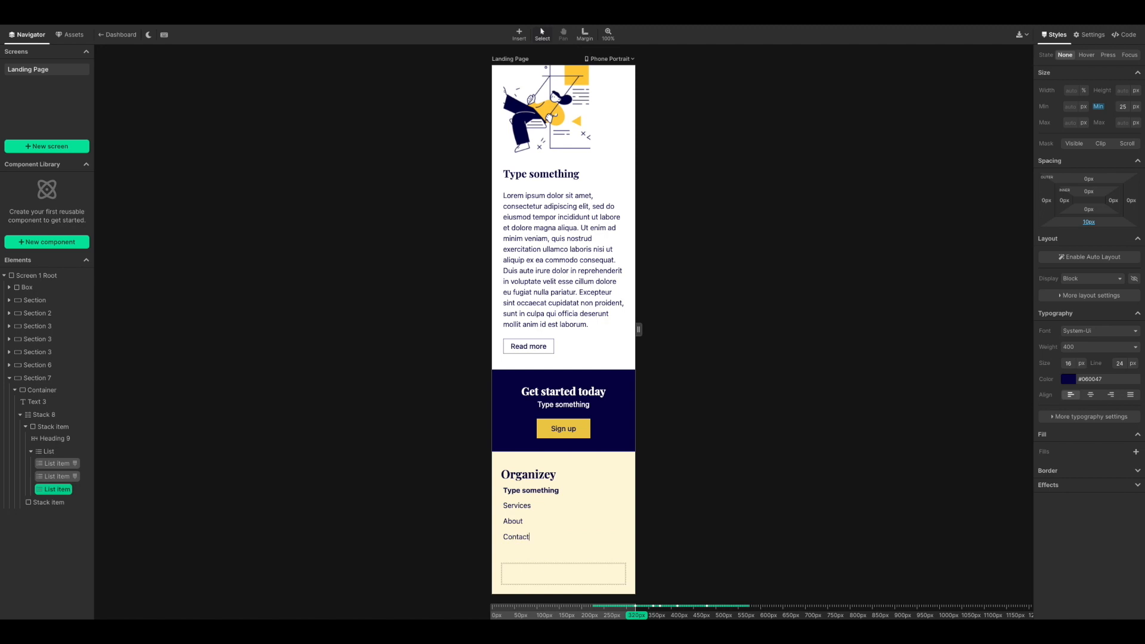
{"action": "key", "text": "Escape"}
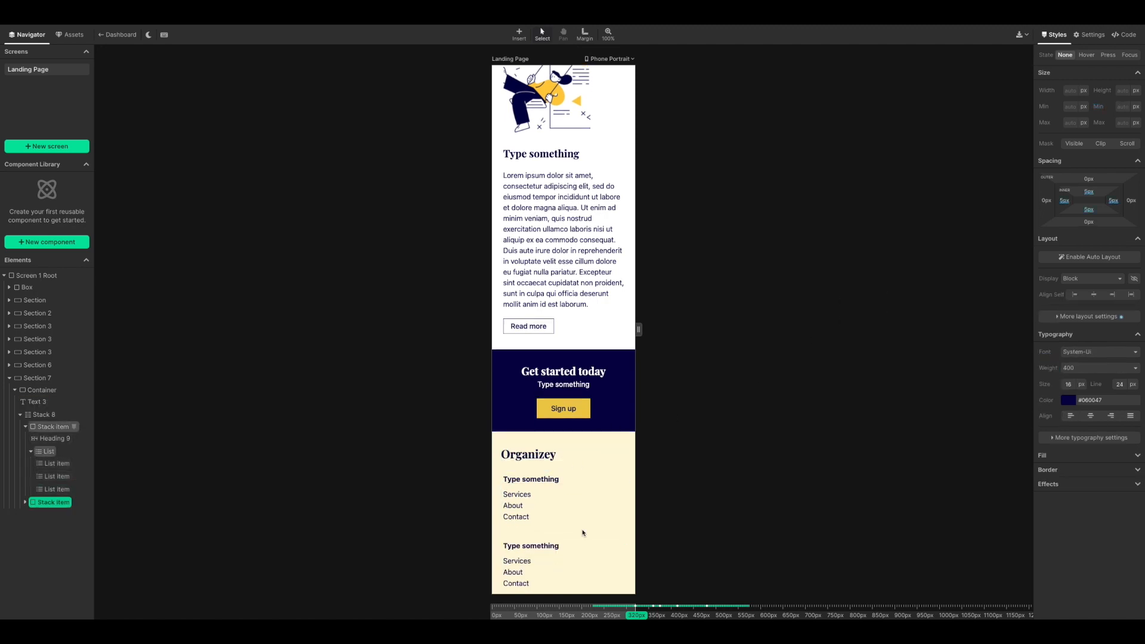
Step: Add a third copy of the footer link column and title the columns "General", "Resources" and "Social"
{"action": "scroll", "coordinate": [582, 533], "scroll_direction": "down", "scroll_amount": 1}
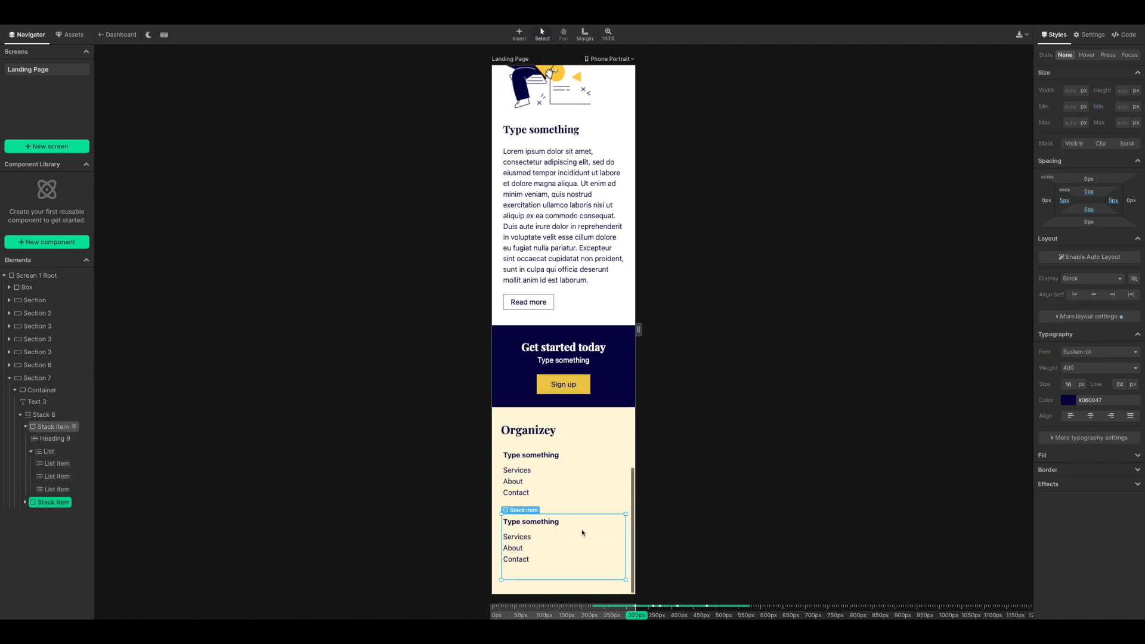
{"action": "scroll", "coordinate": [553, 414], "scroll_direction": "down", "scroll_amount": 1}
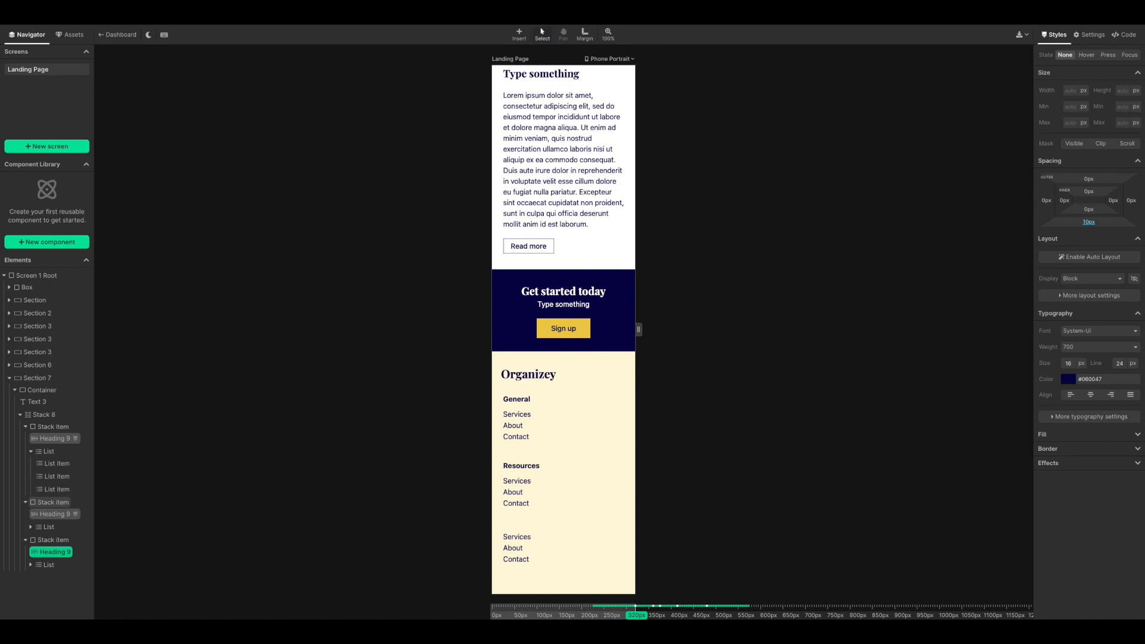
{"action": "type", "text": "Social"}
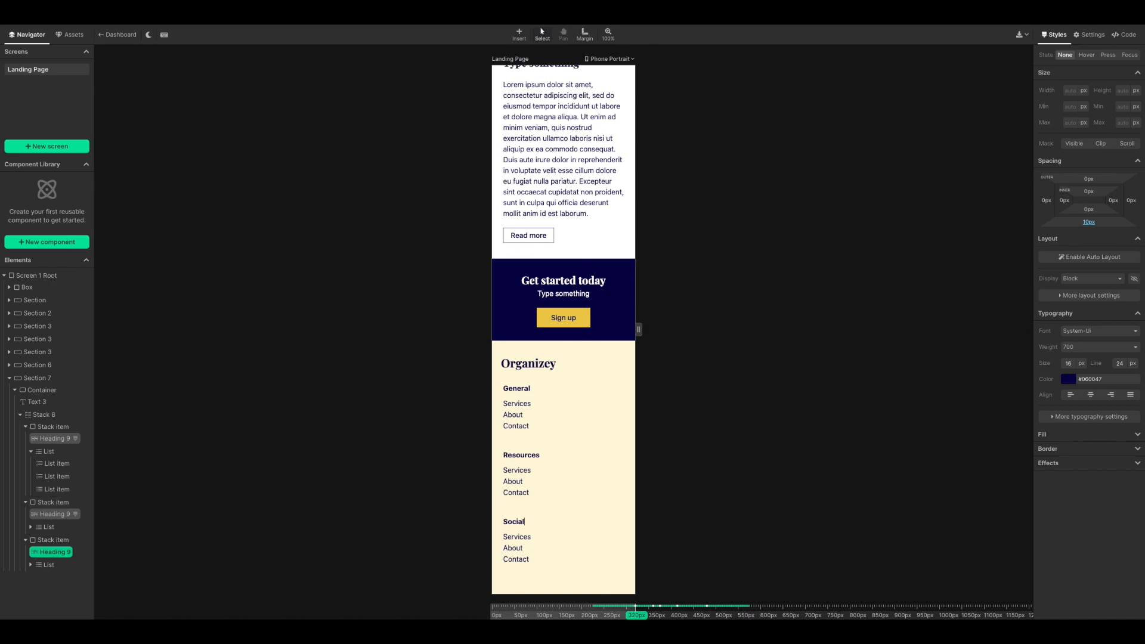
{"action": "key", "text": "Escape"}
Step: Examine the landing page from the top at wider screen sizes, up to the 1280 px Large Desktop width
{"action": "scroll", "coordinate": [571, 416], "scroll_direction": "down", "scroll_amount": 15}
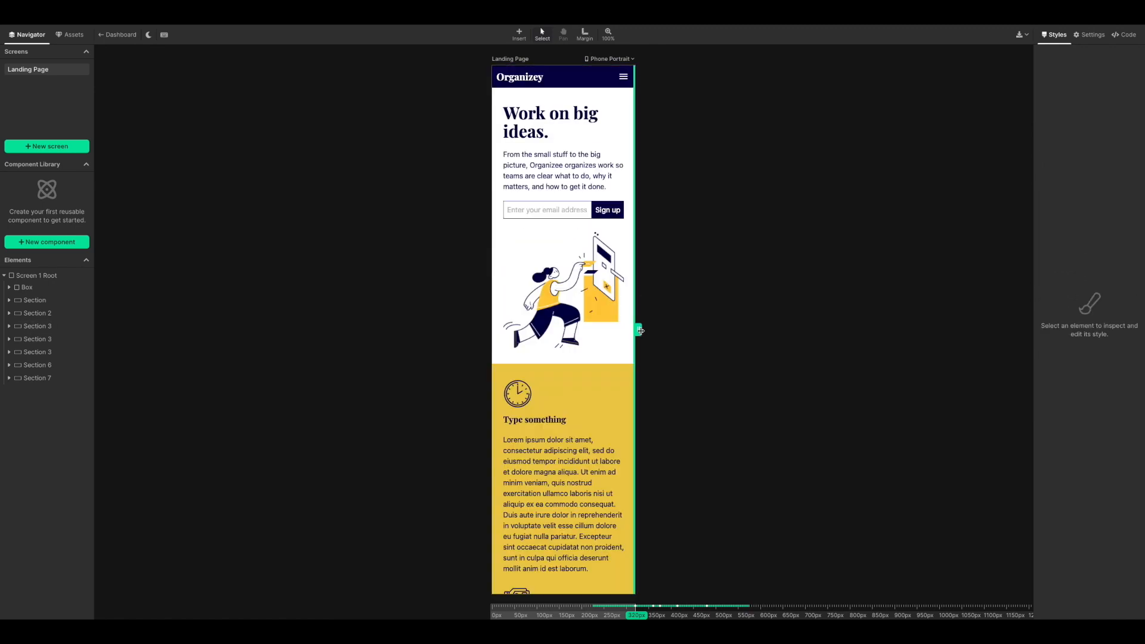
{"action": "left_click_drag", "start_coordinate": [640, 330], "coordinate": [721, 332]}
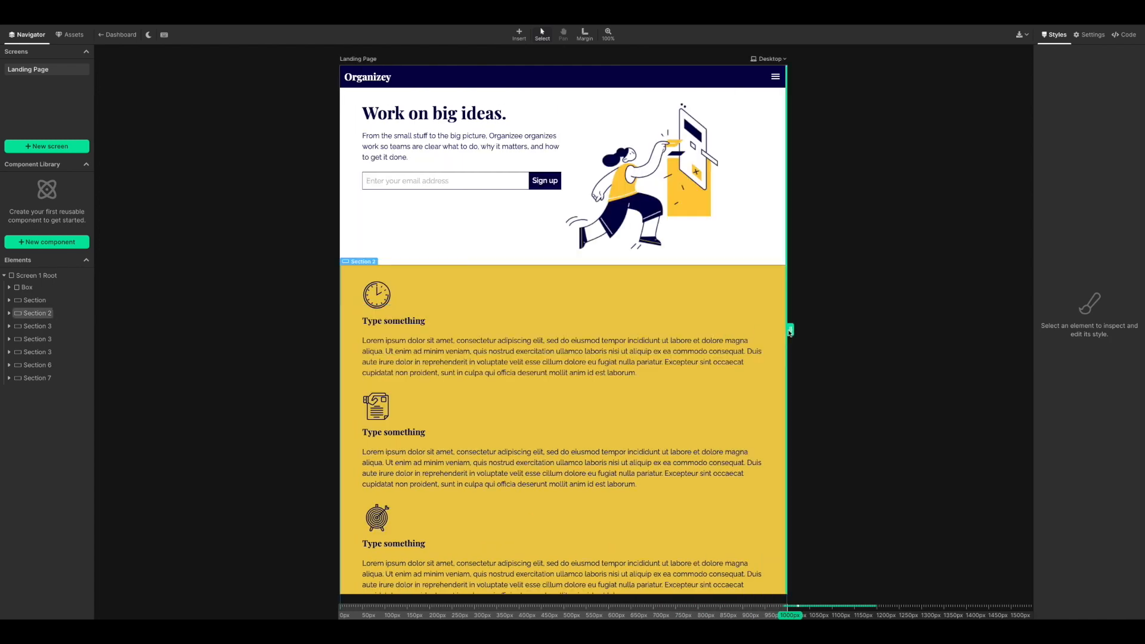
{"action": "left_click_drag", "start_coordinate": [791, 330], "coordinate": [746, 334]}
{"action": "key", "text": "5"}
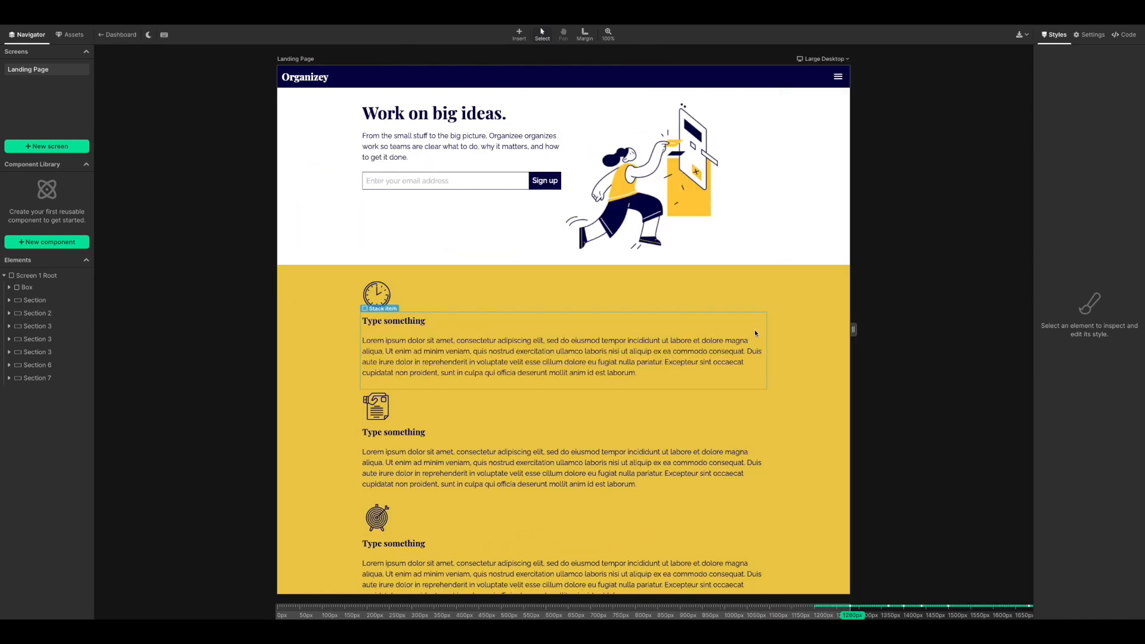
{"action": "scroll", "coordinate": [680, 190], "scroll_direction": "down", "scroll_amount": 6}
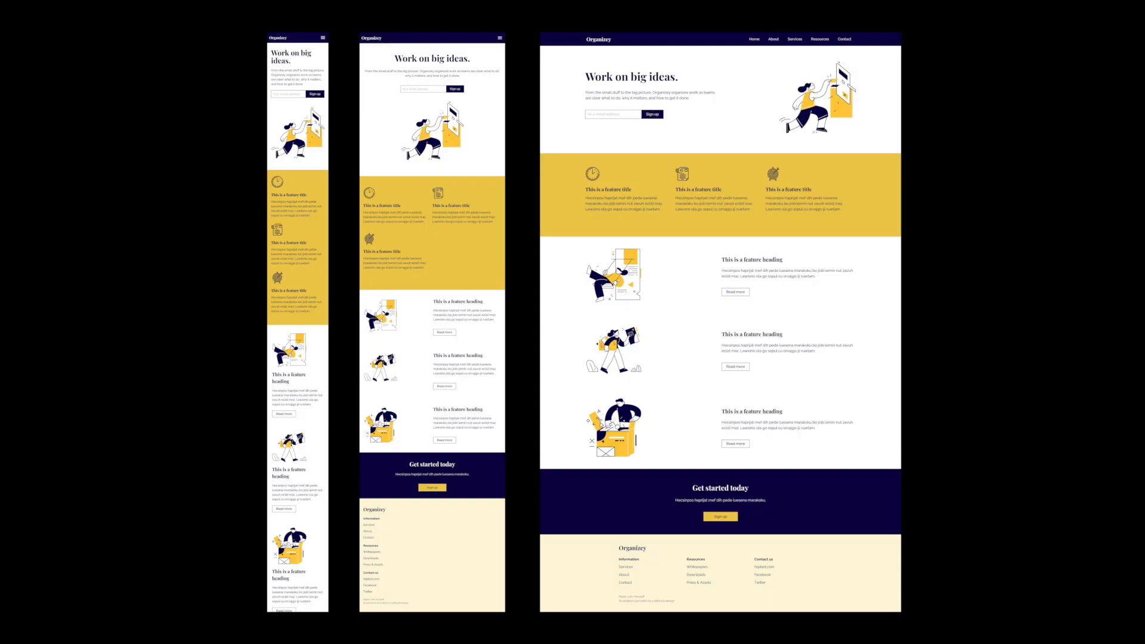